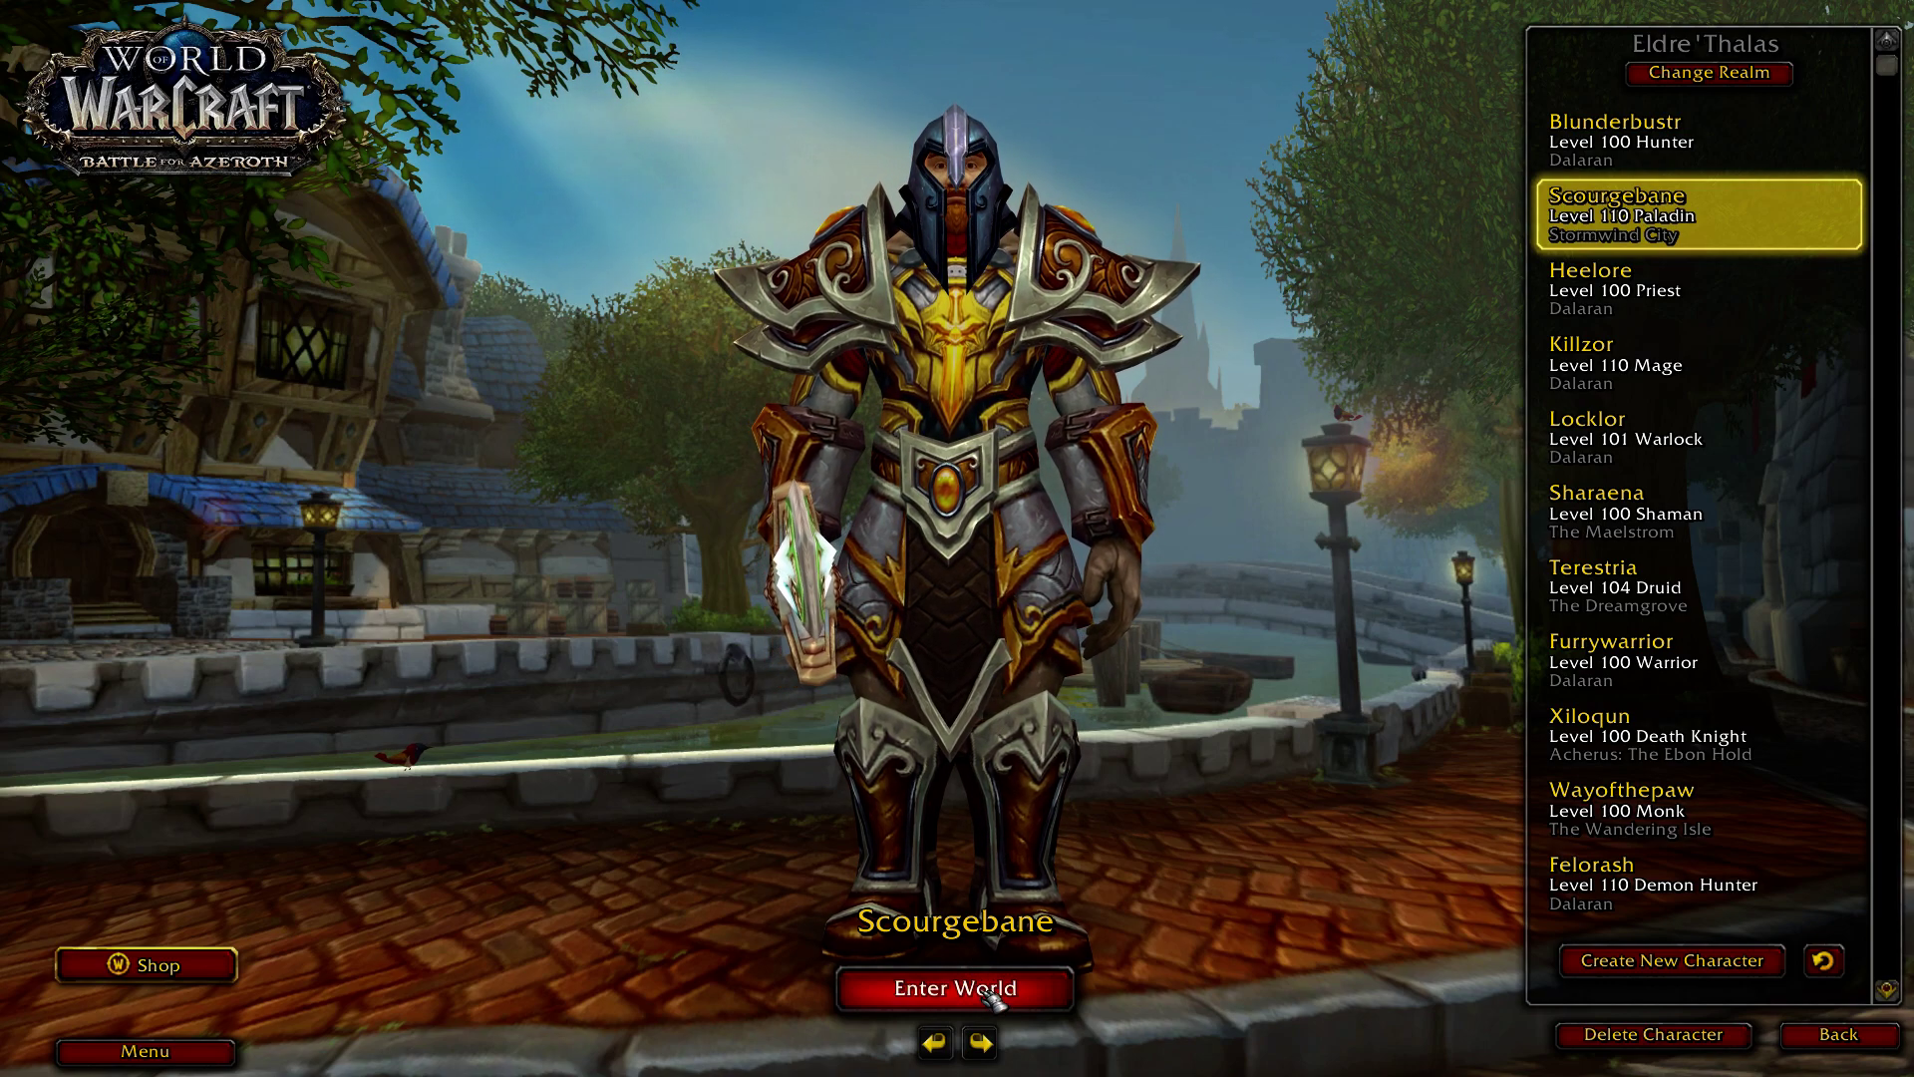
Enter the world as the level 110 Paladin, loading into Stormwind City.
{"action": "left_click", "coordinate": [990, 998]}
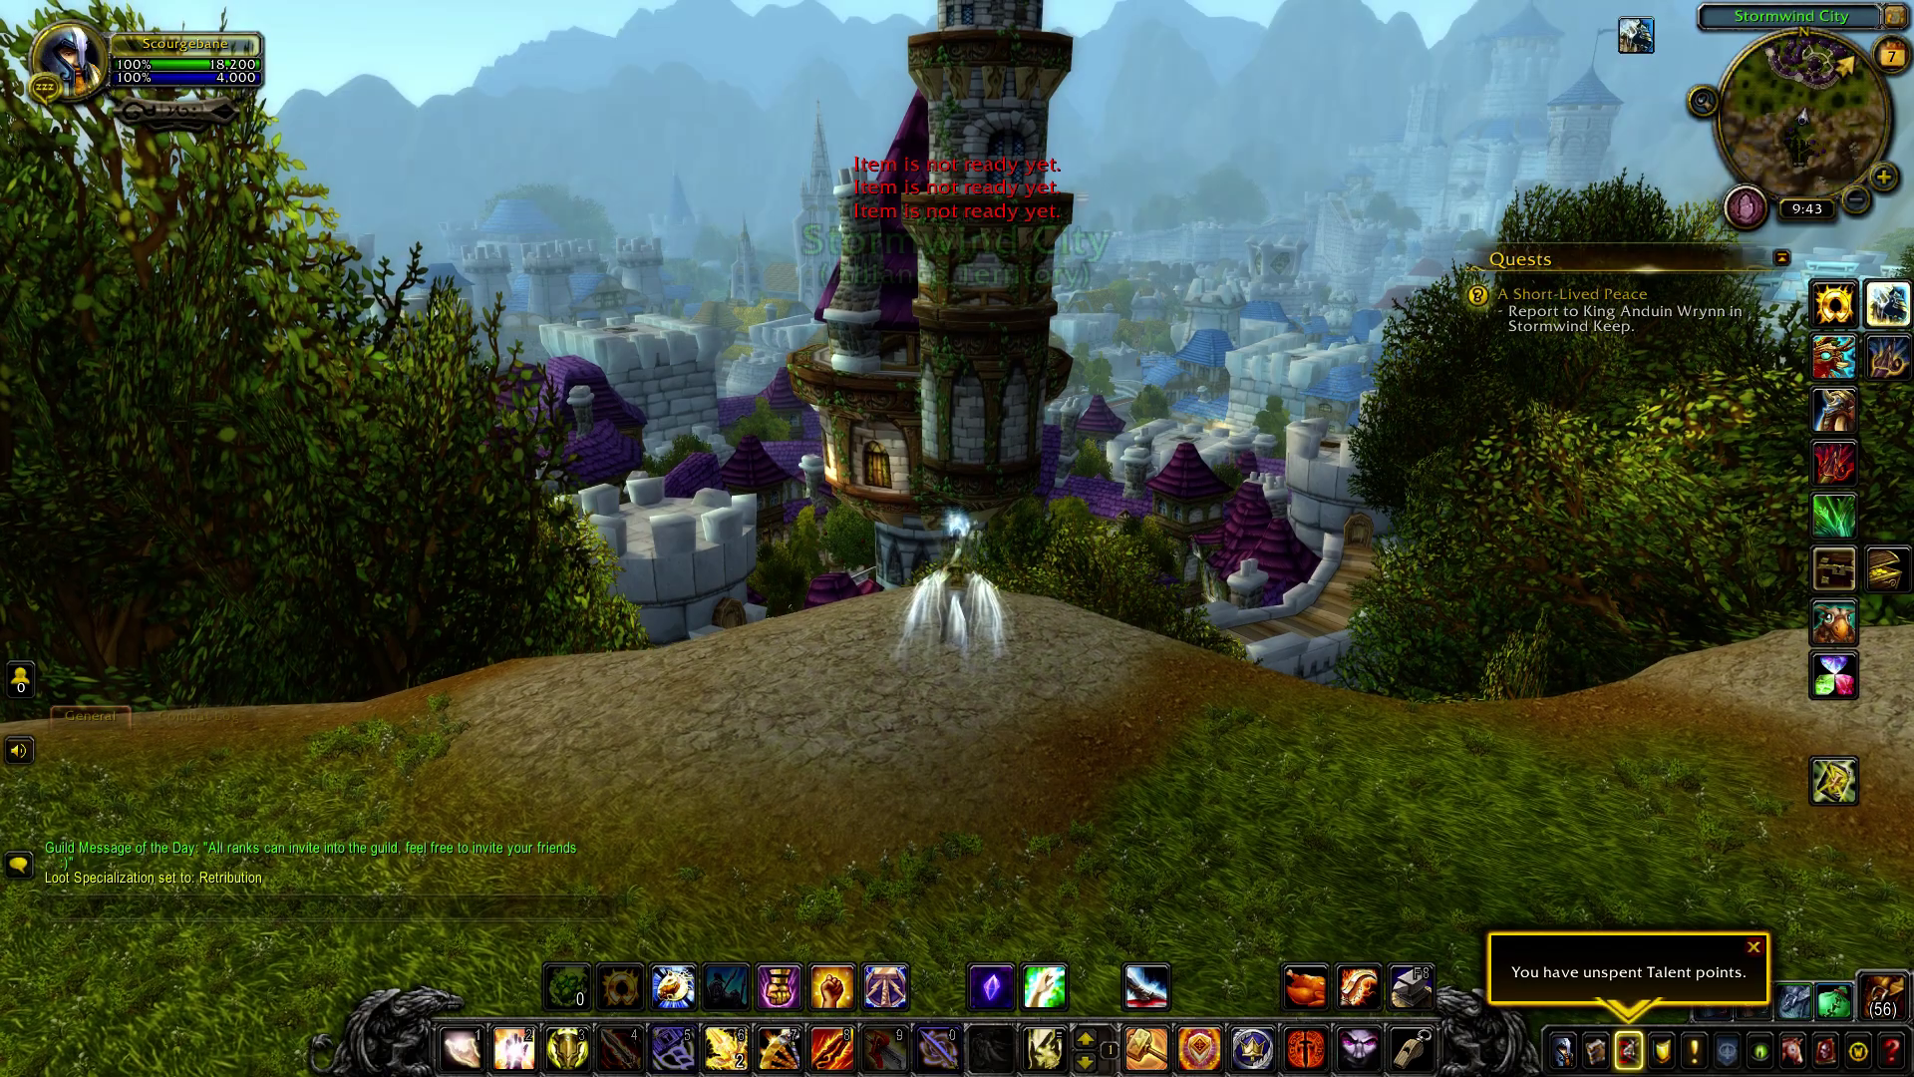
Dismiss the talent points notice, show the FPS counter with Ctrl+R, and open the Game Menu.
{"action": "left_click", "coordinate": [1758, 947]}
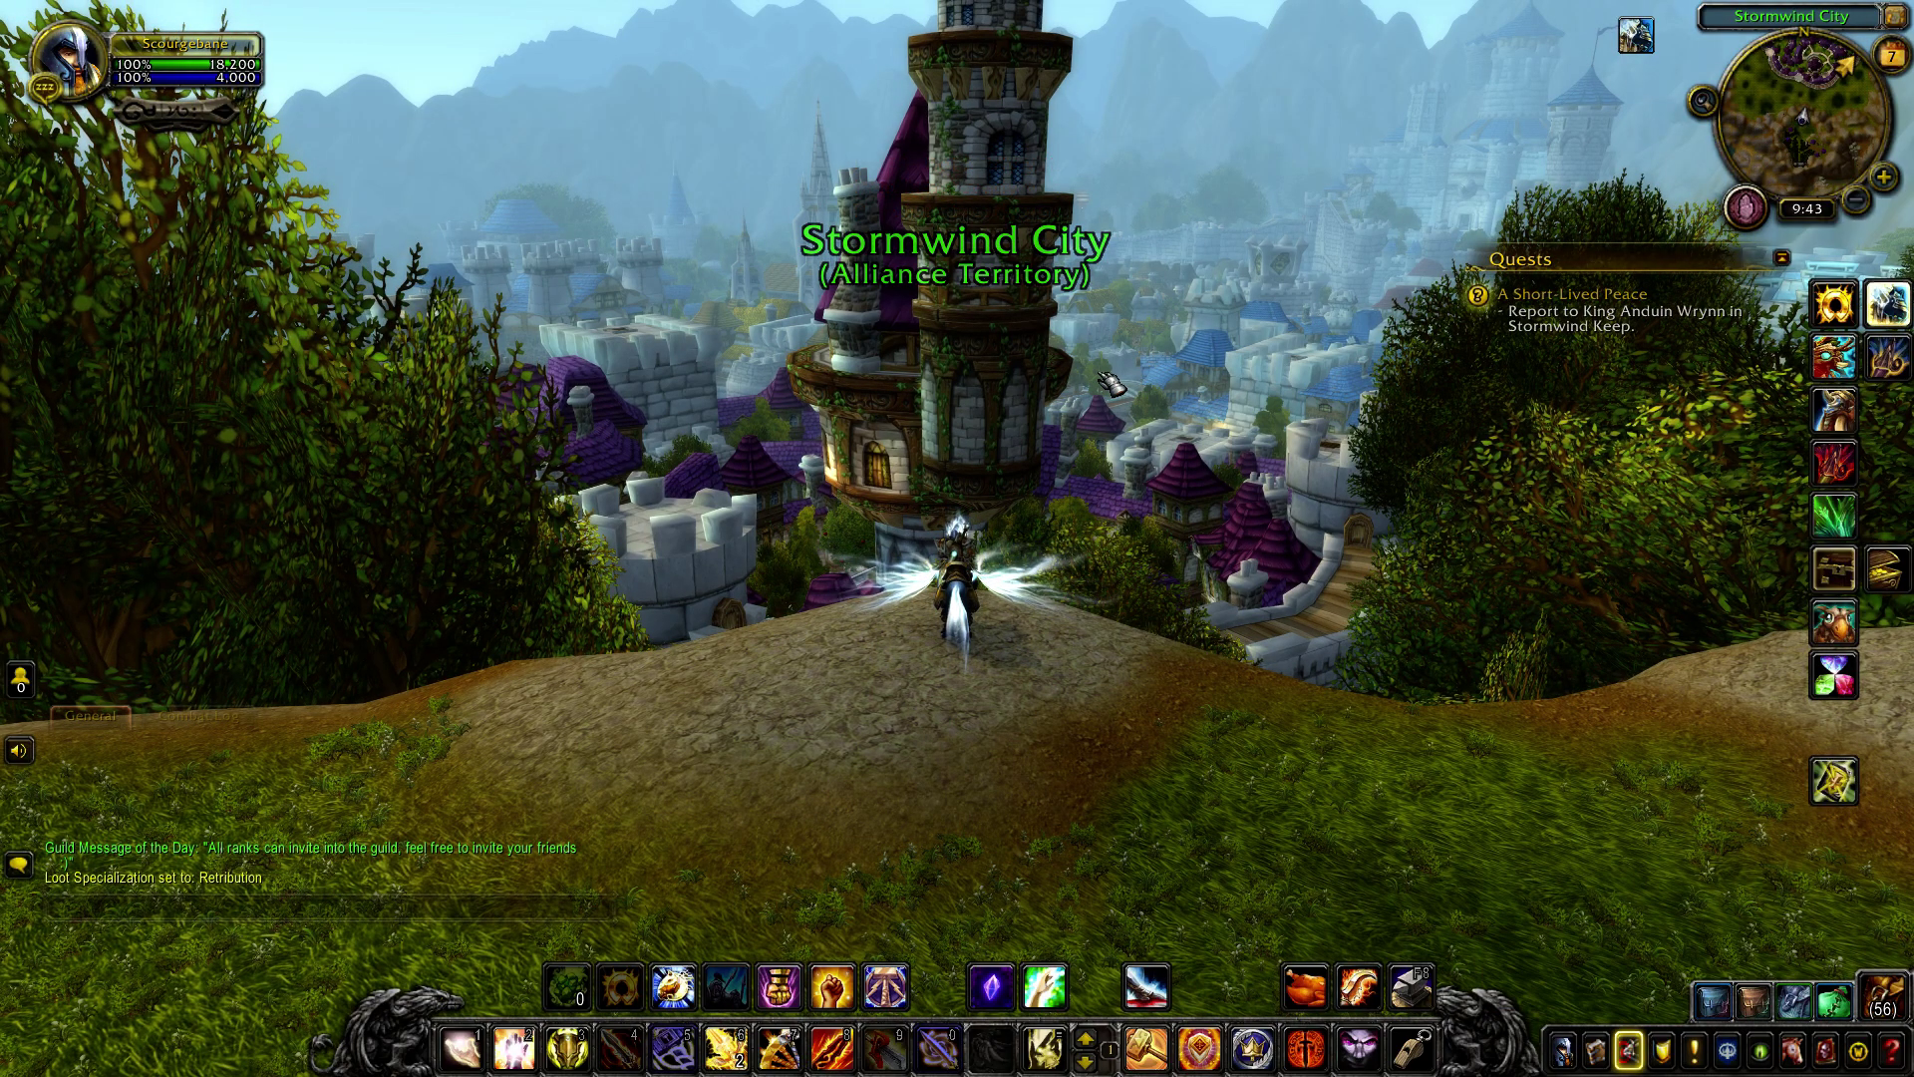
{"action": "key", "text": "Escape"}
{"action": "key", "text": "Escape"}
{"action": "key", "text": "ctrl+r"}
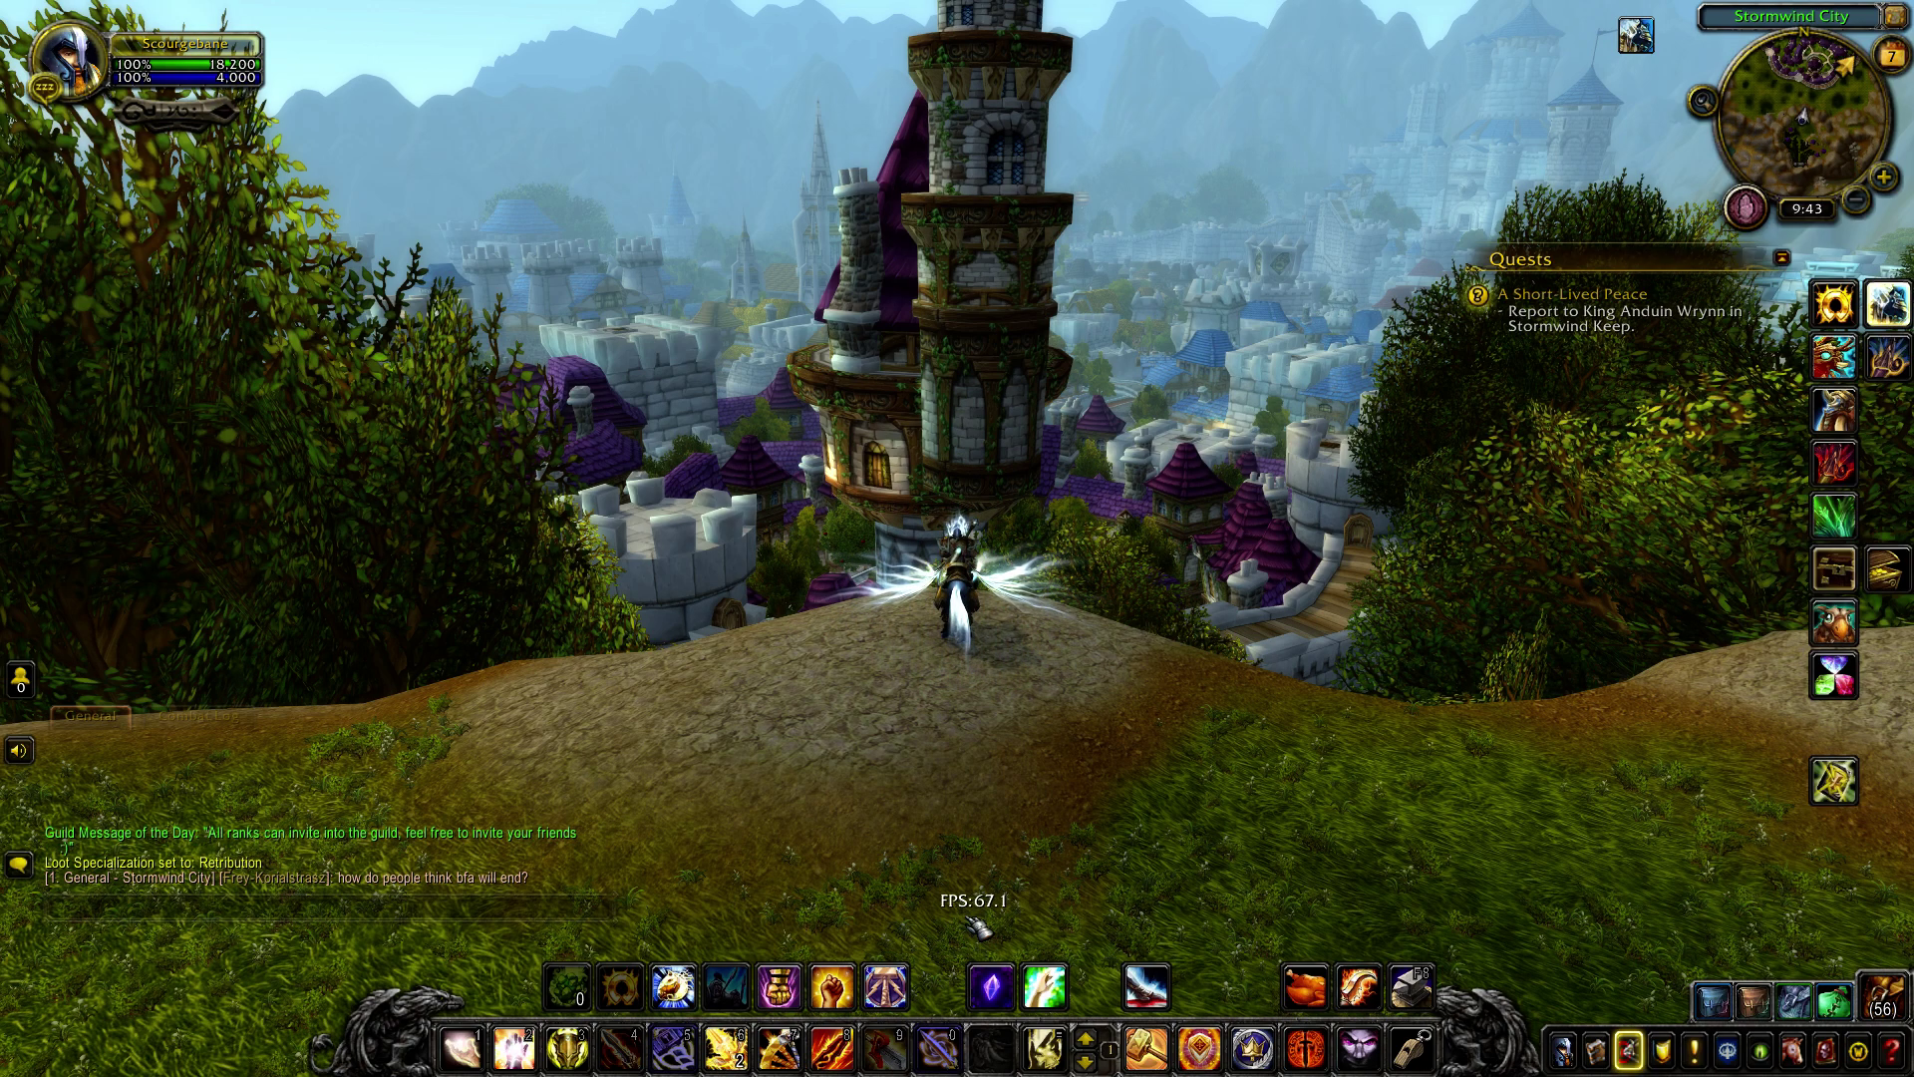
{"action": "key", "text": "Escape"}
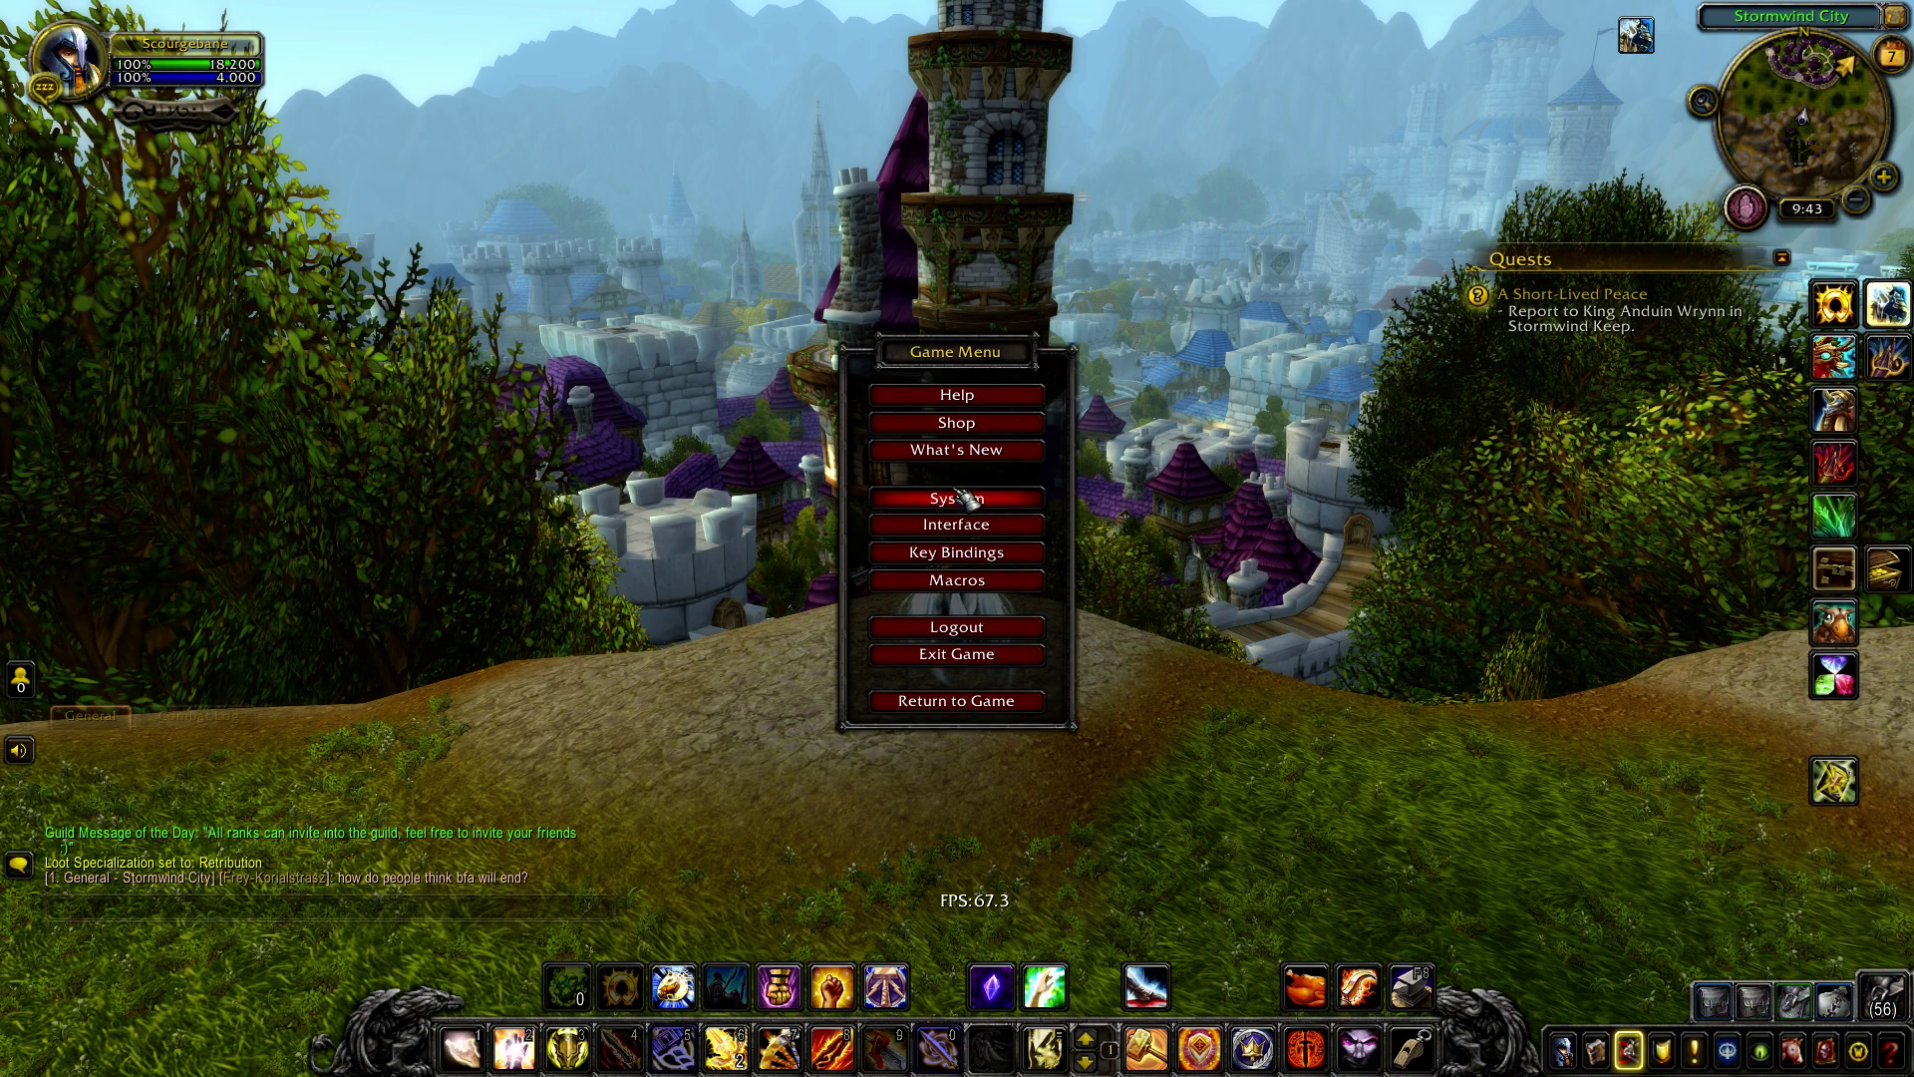
Review the Anti-Aliasing and Advanced graphics settings unchanged, then close System and resume play.
{"action": "left_click", "coordinate": [959, 499]}
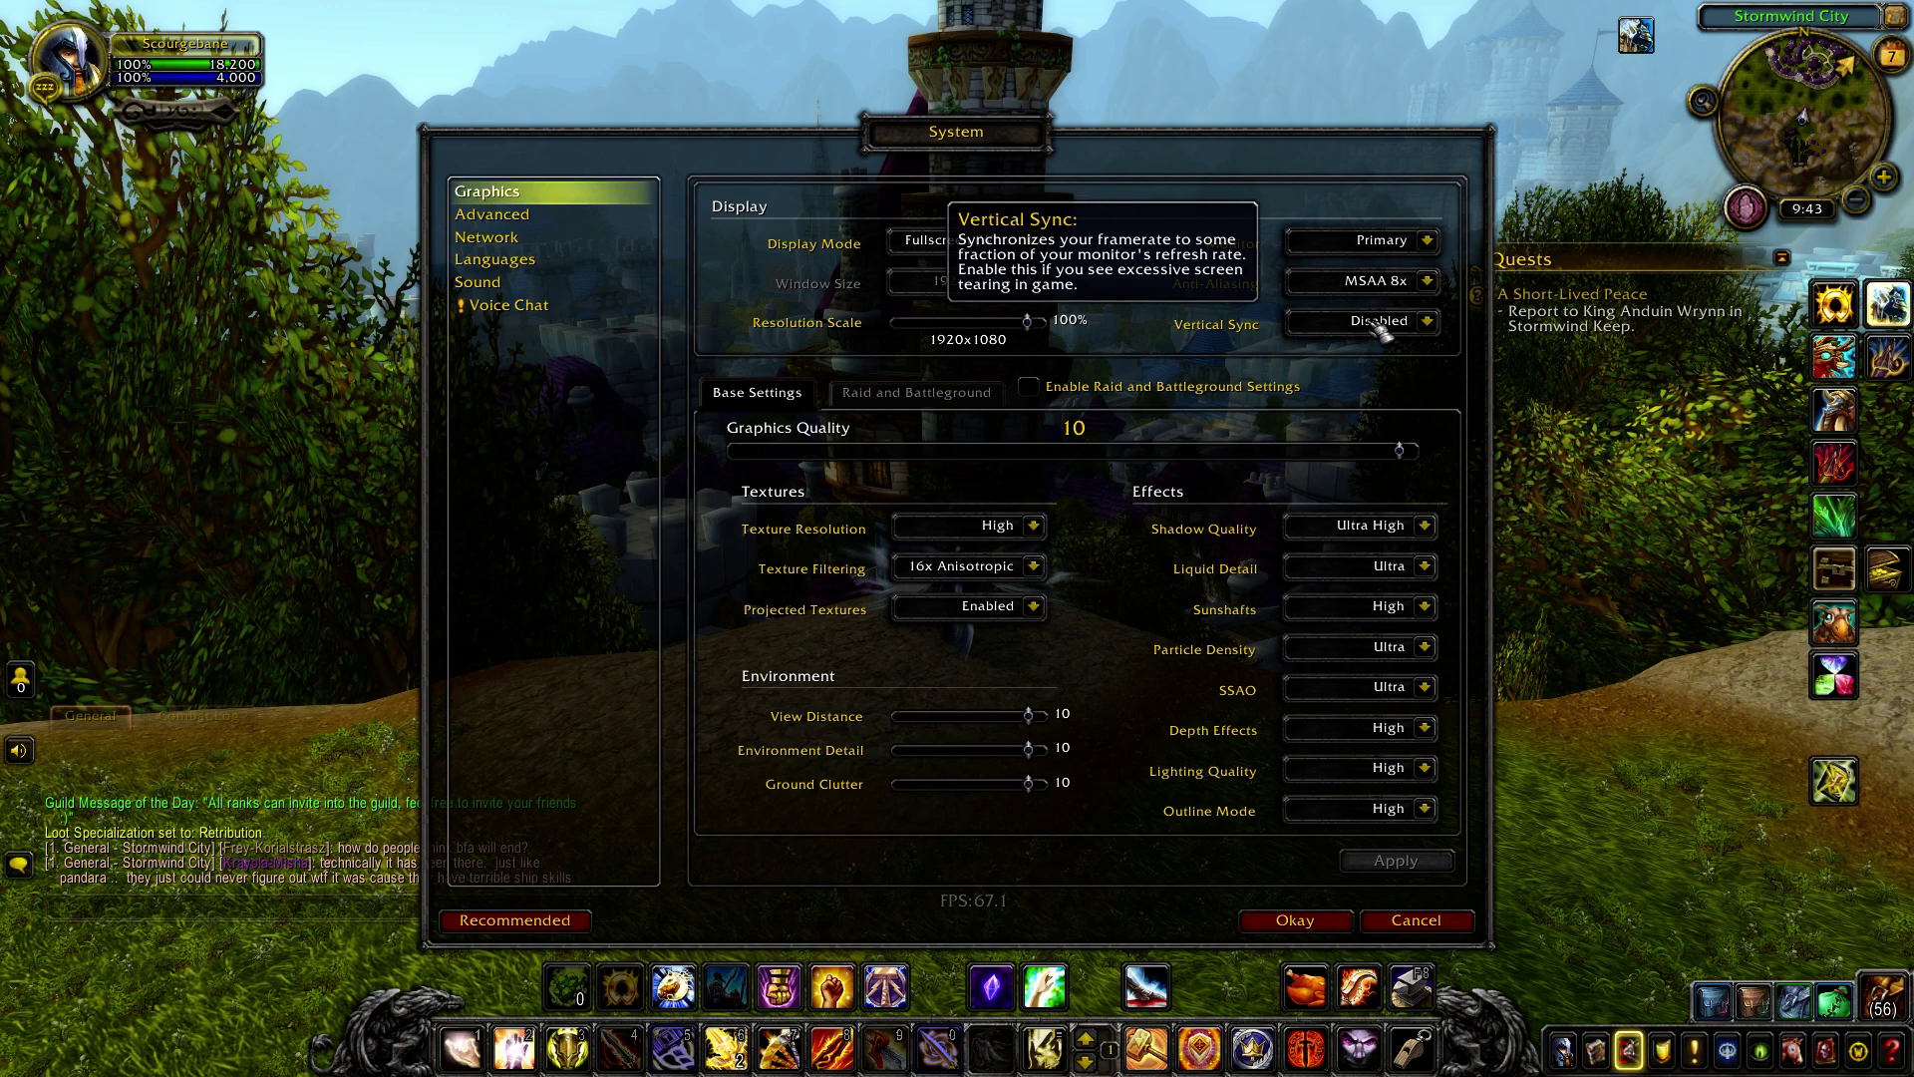
{"action": "left_click", "coordinate": [1426, 282]}
{"action": "left_click", "coordinate": [1427, 281]}
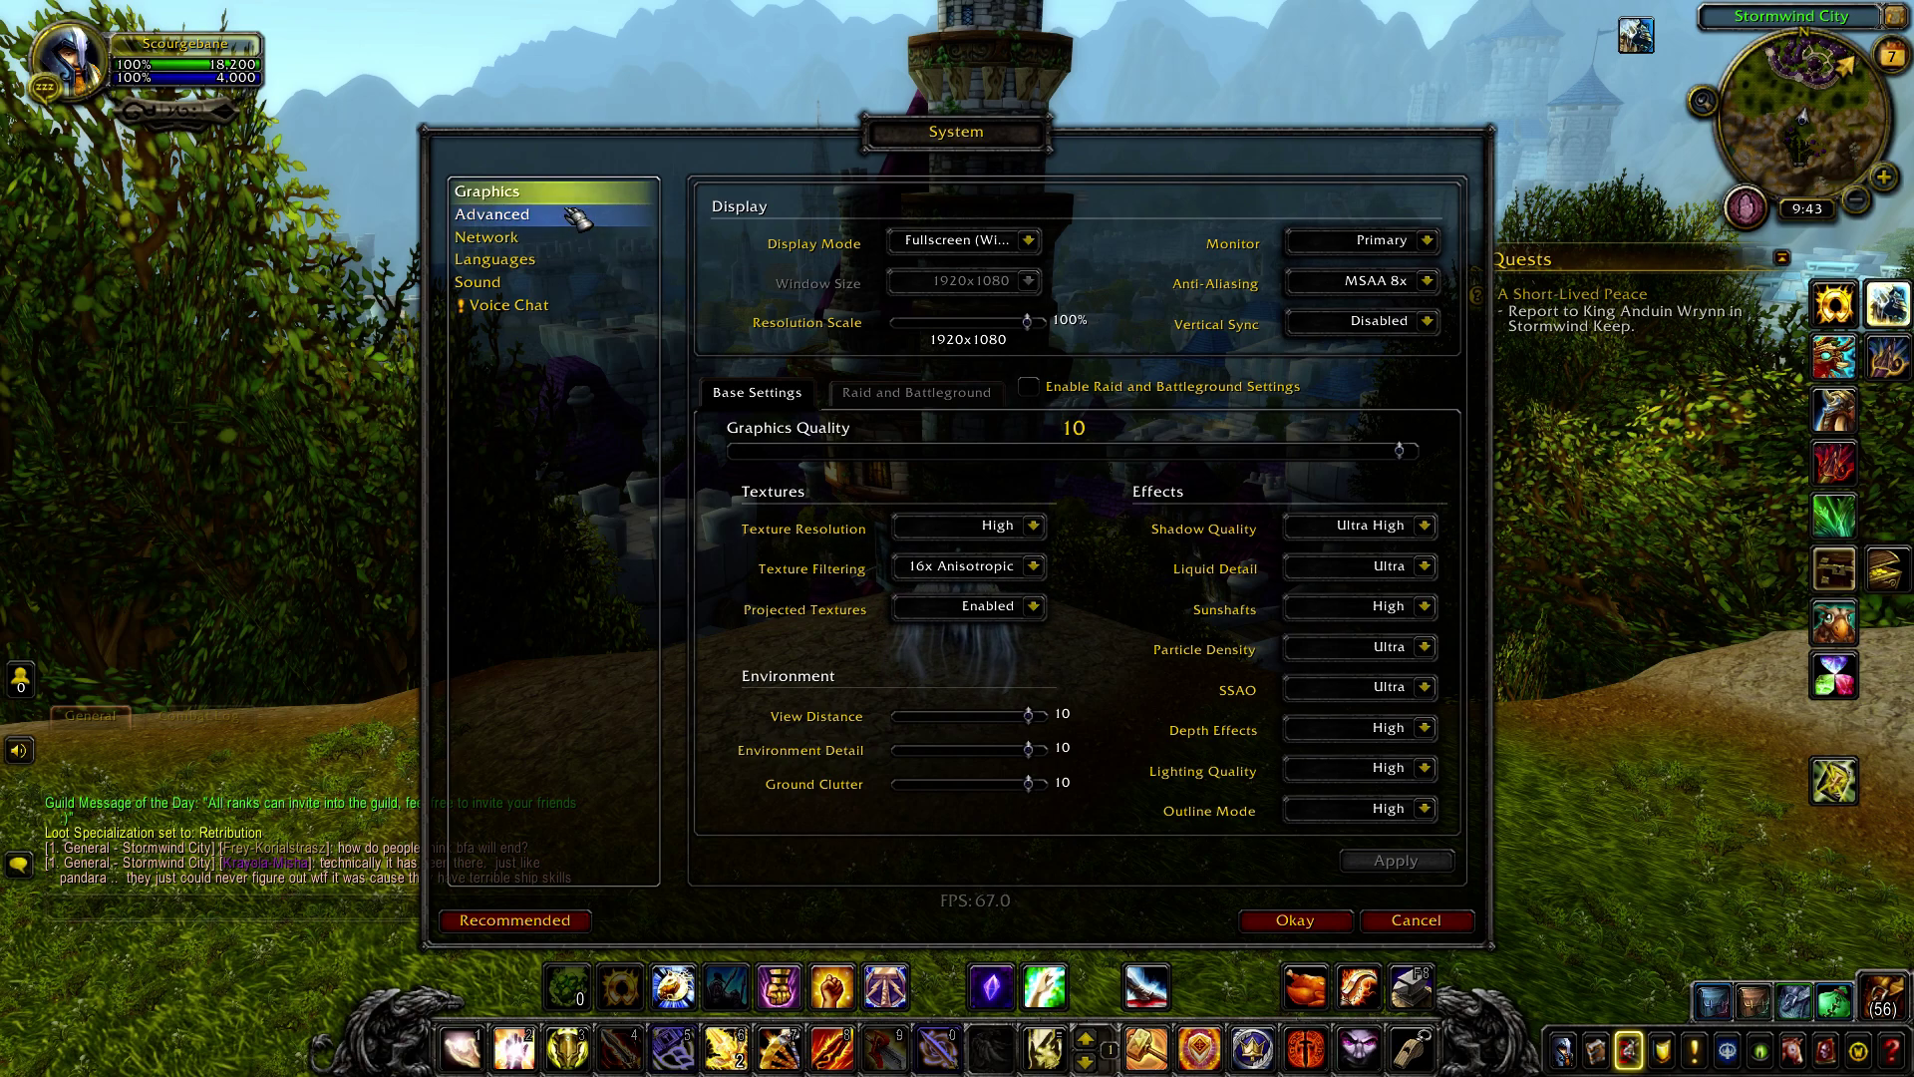
{"action": "left_click", "coordinate": [575, 218]}
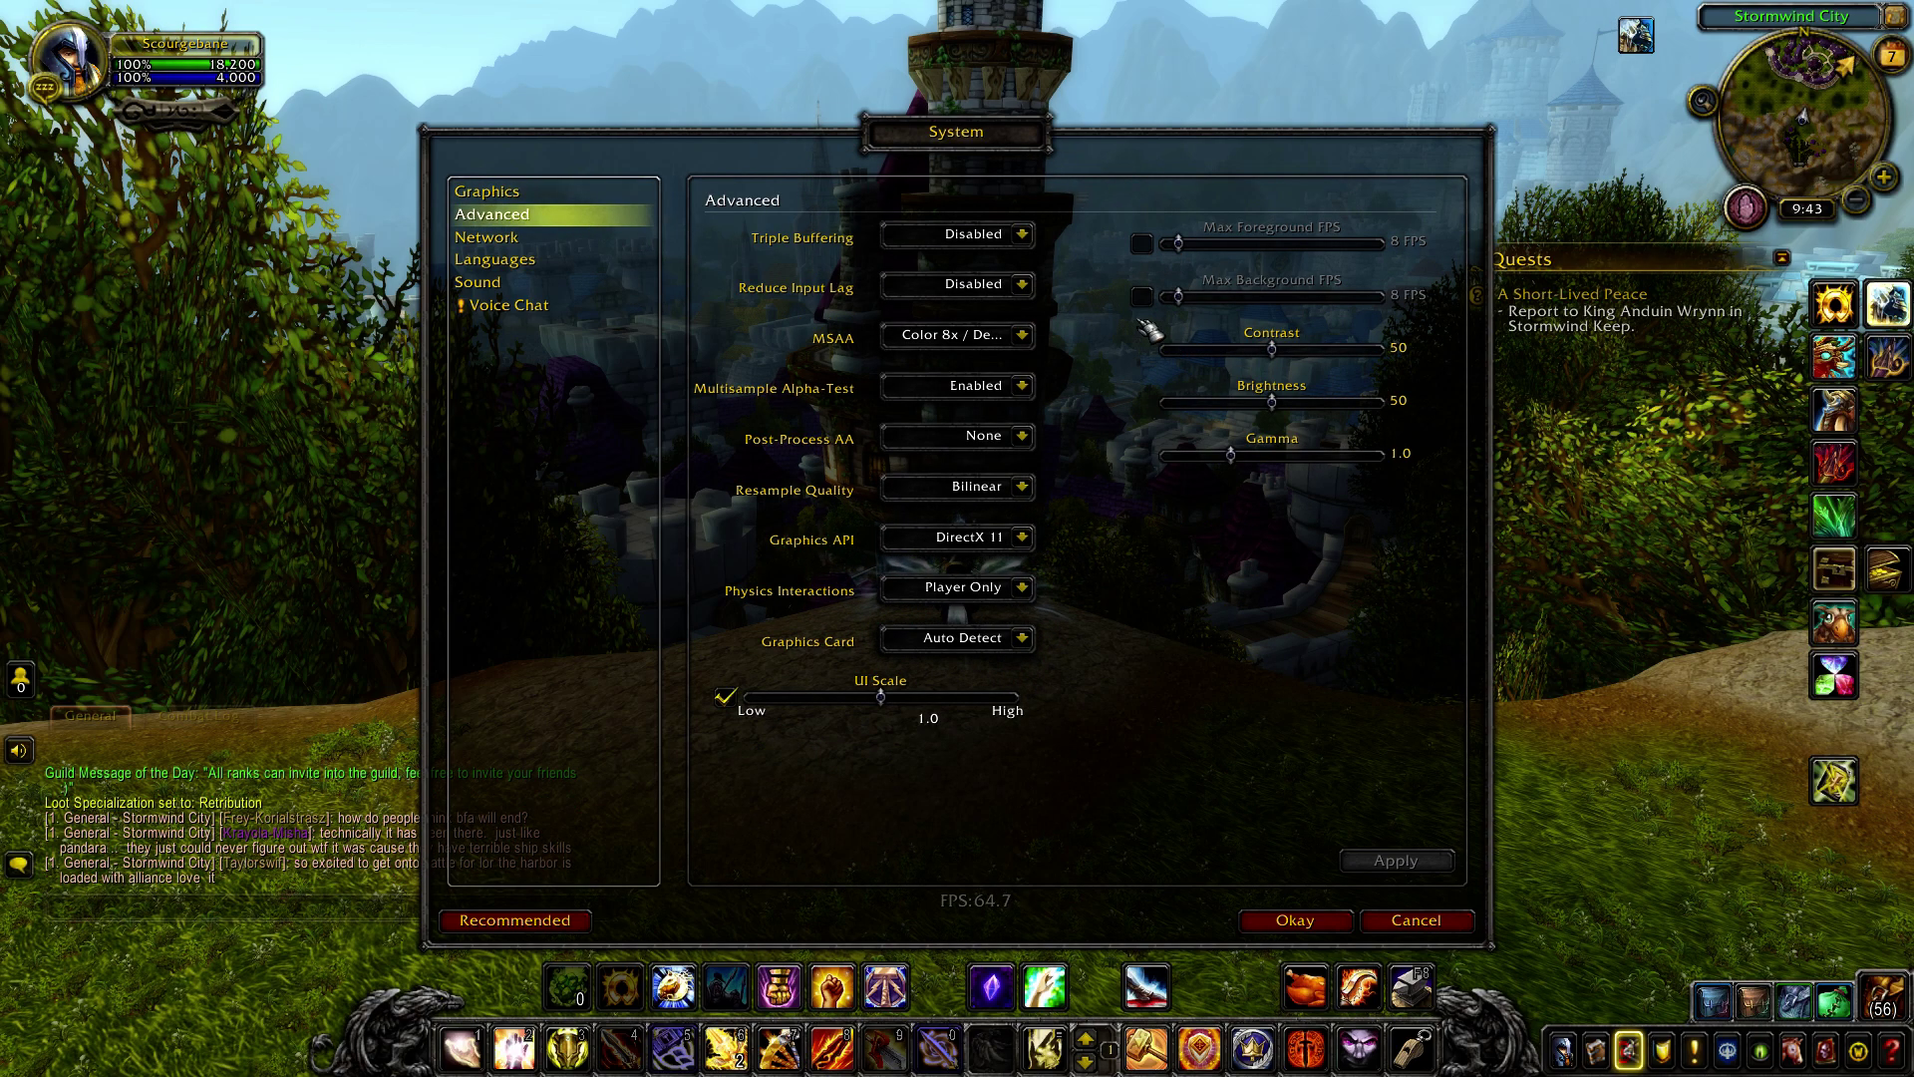
{"action": "left_click", "coordinate": [487, 191]}
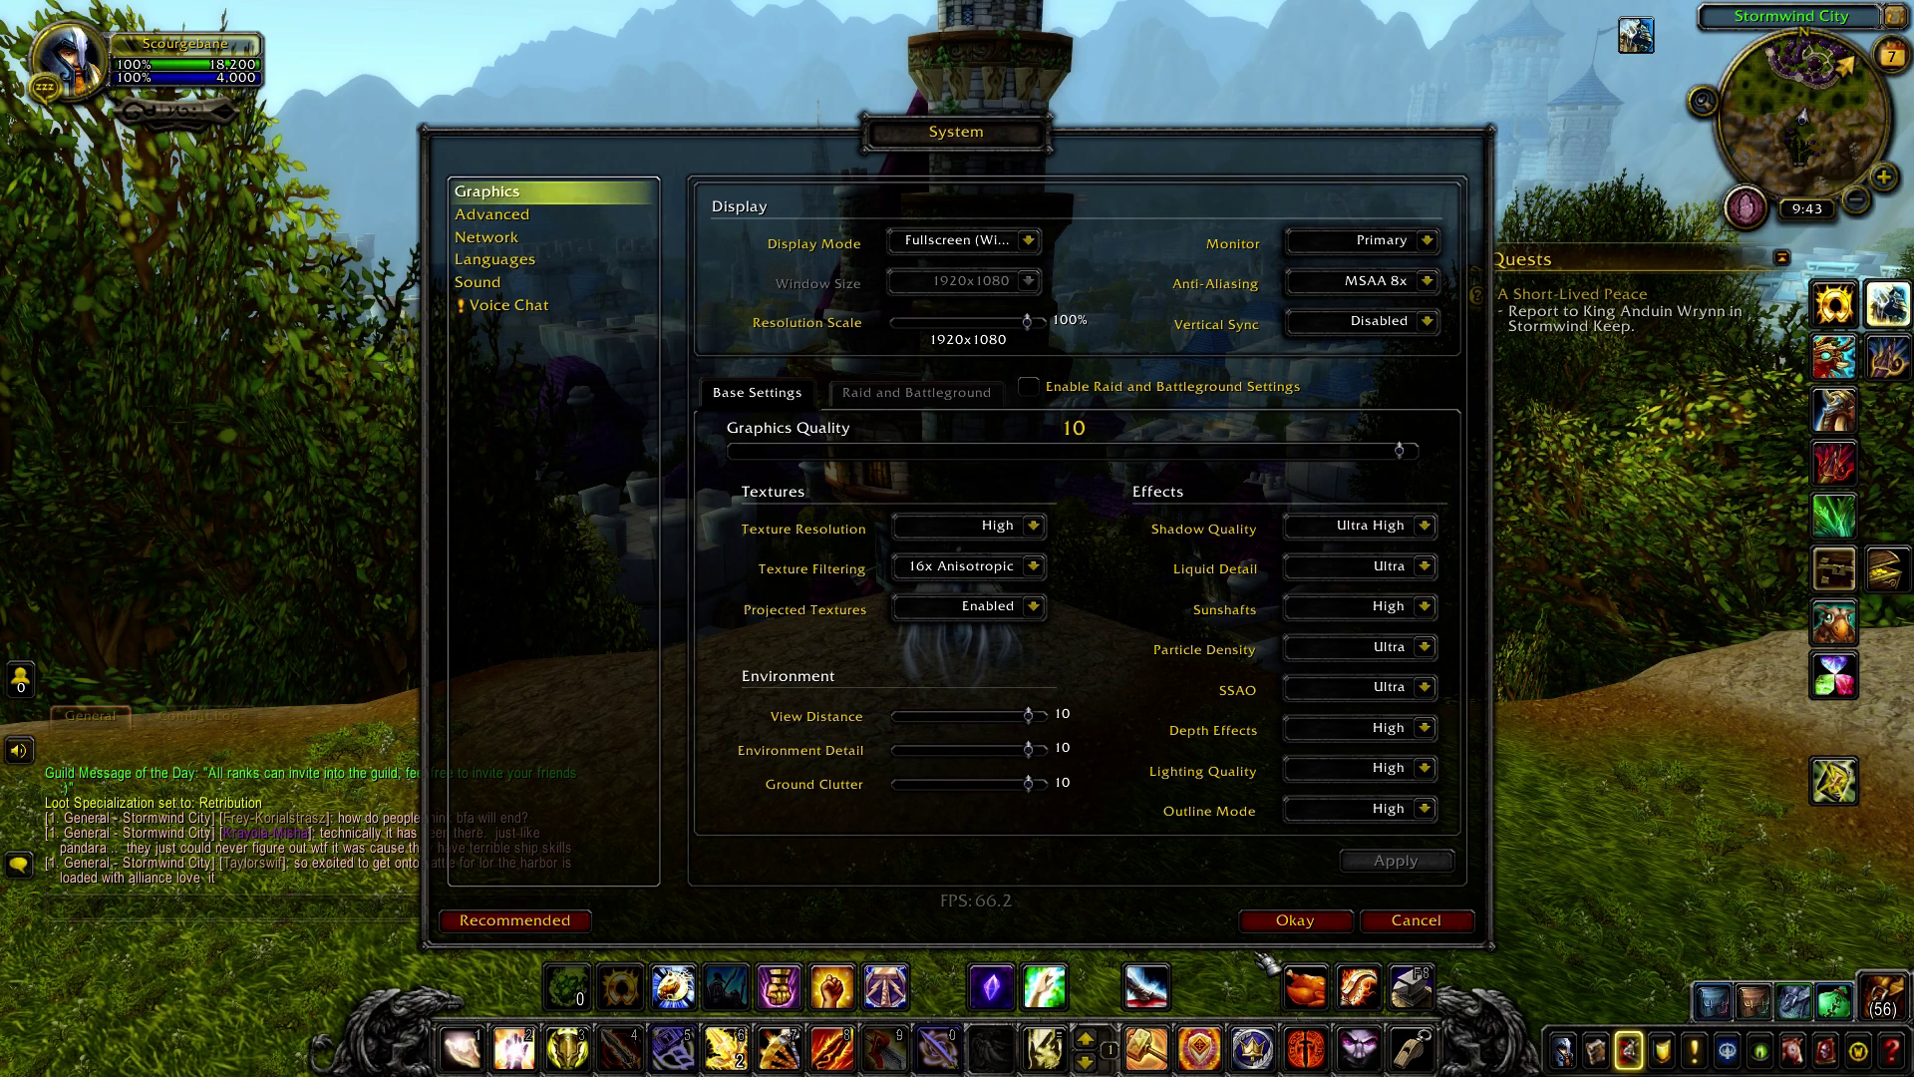
{"action": "left_click", "coordinate": [1287, 921]}
{"action": "left_click", "coordinate": [957, 711]}
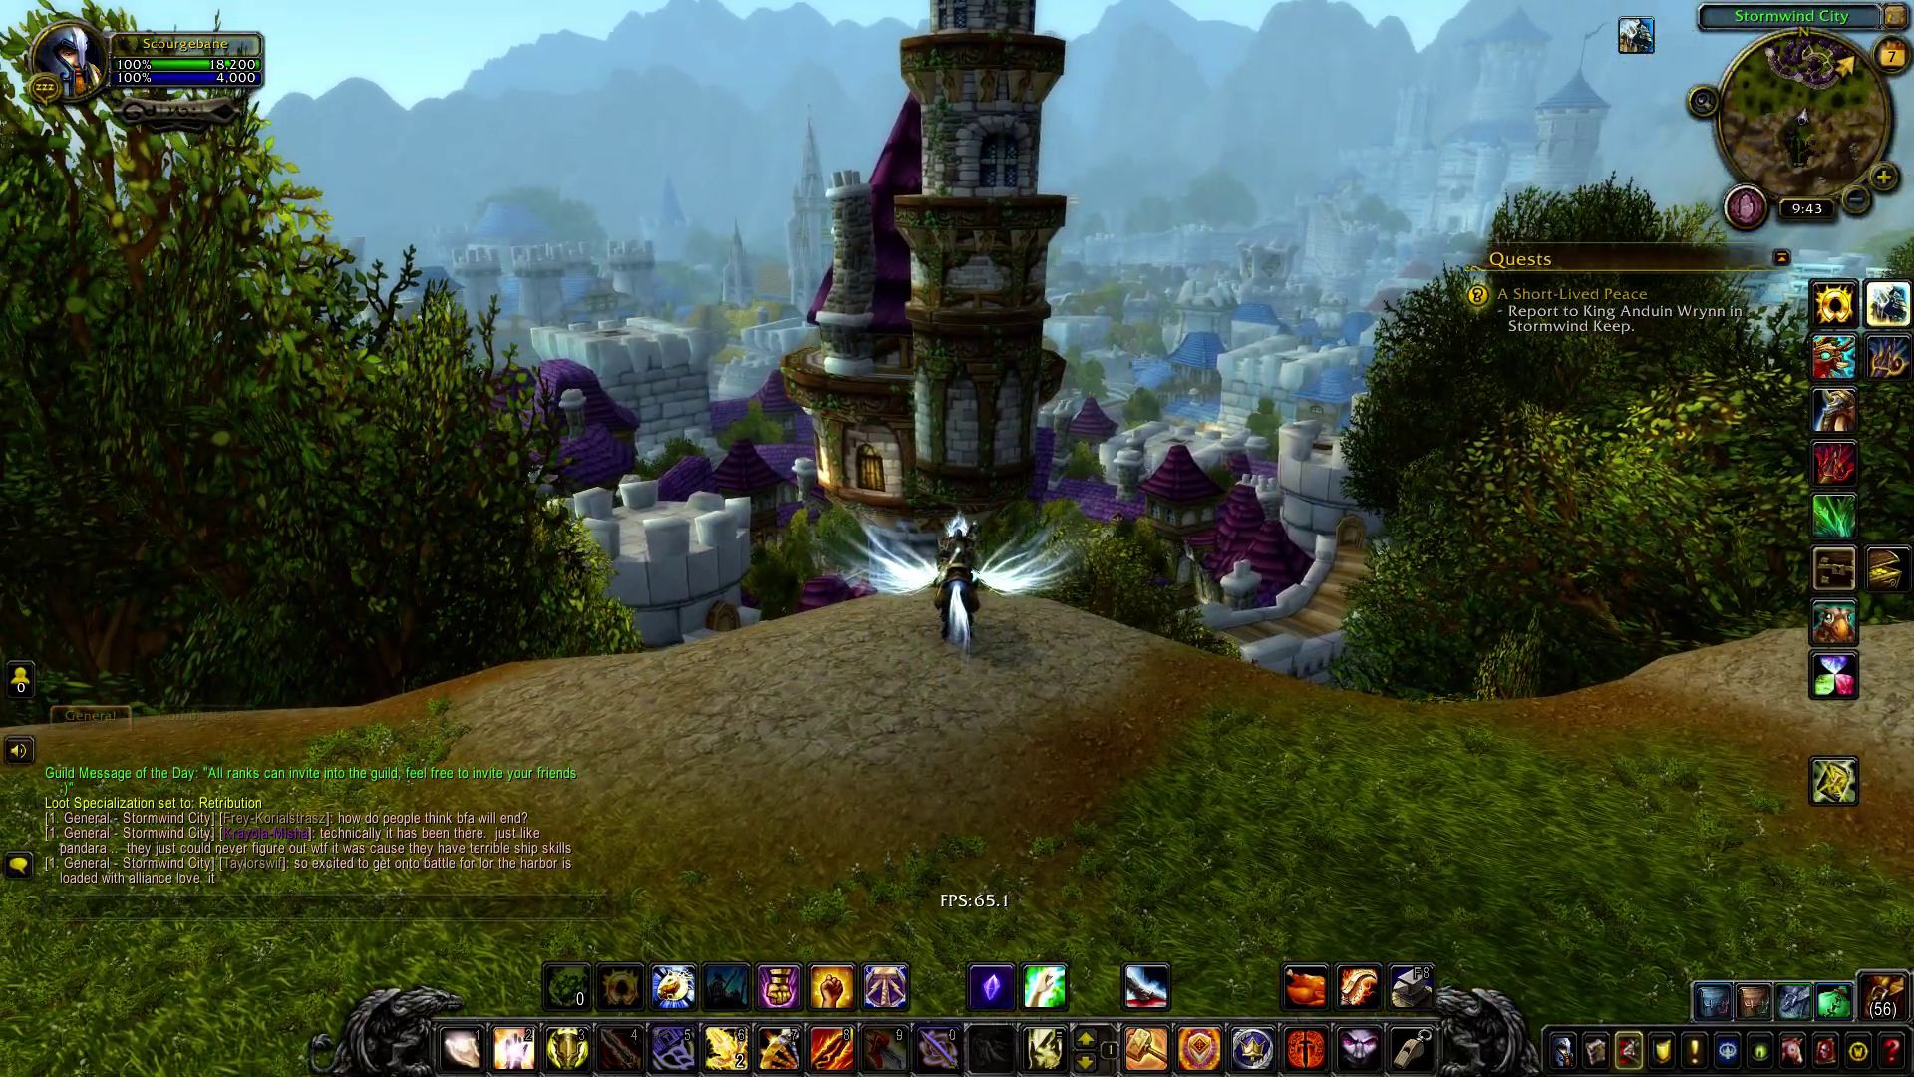
Walk toward the tower, look around Stormwind, and briefly reopen and close System settings.
{"action": "key", "text": "w"}
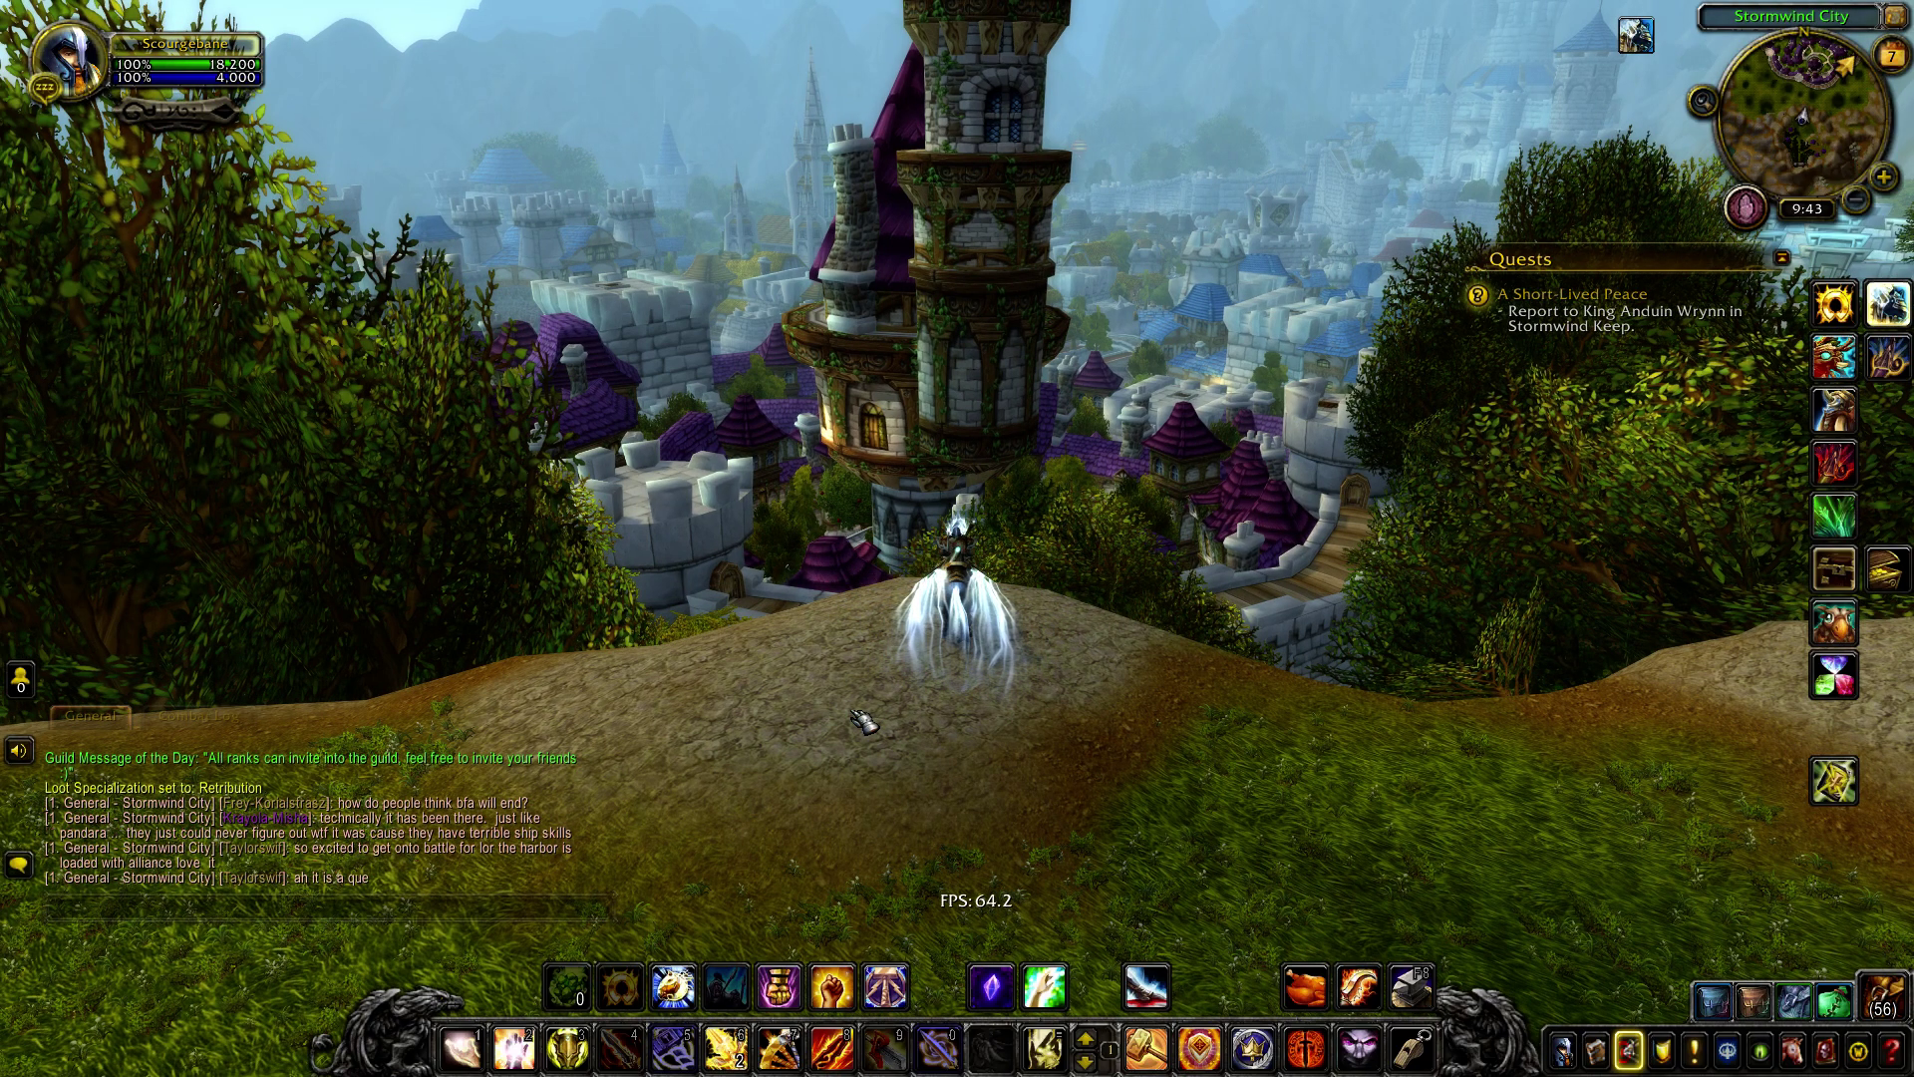
{"action": "left_click_drag", "start_coordinate": [1065, 708], "coordinate": [1065, 708]}
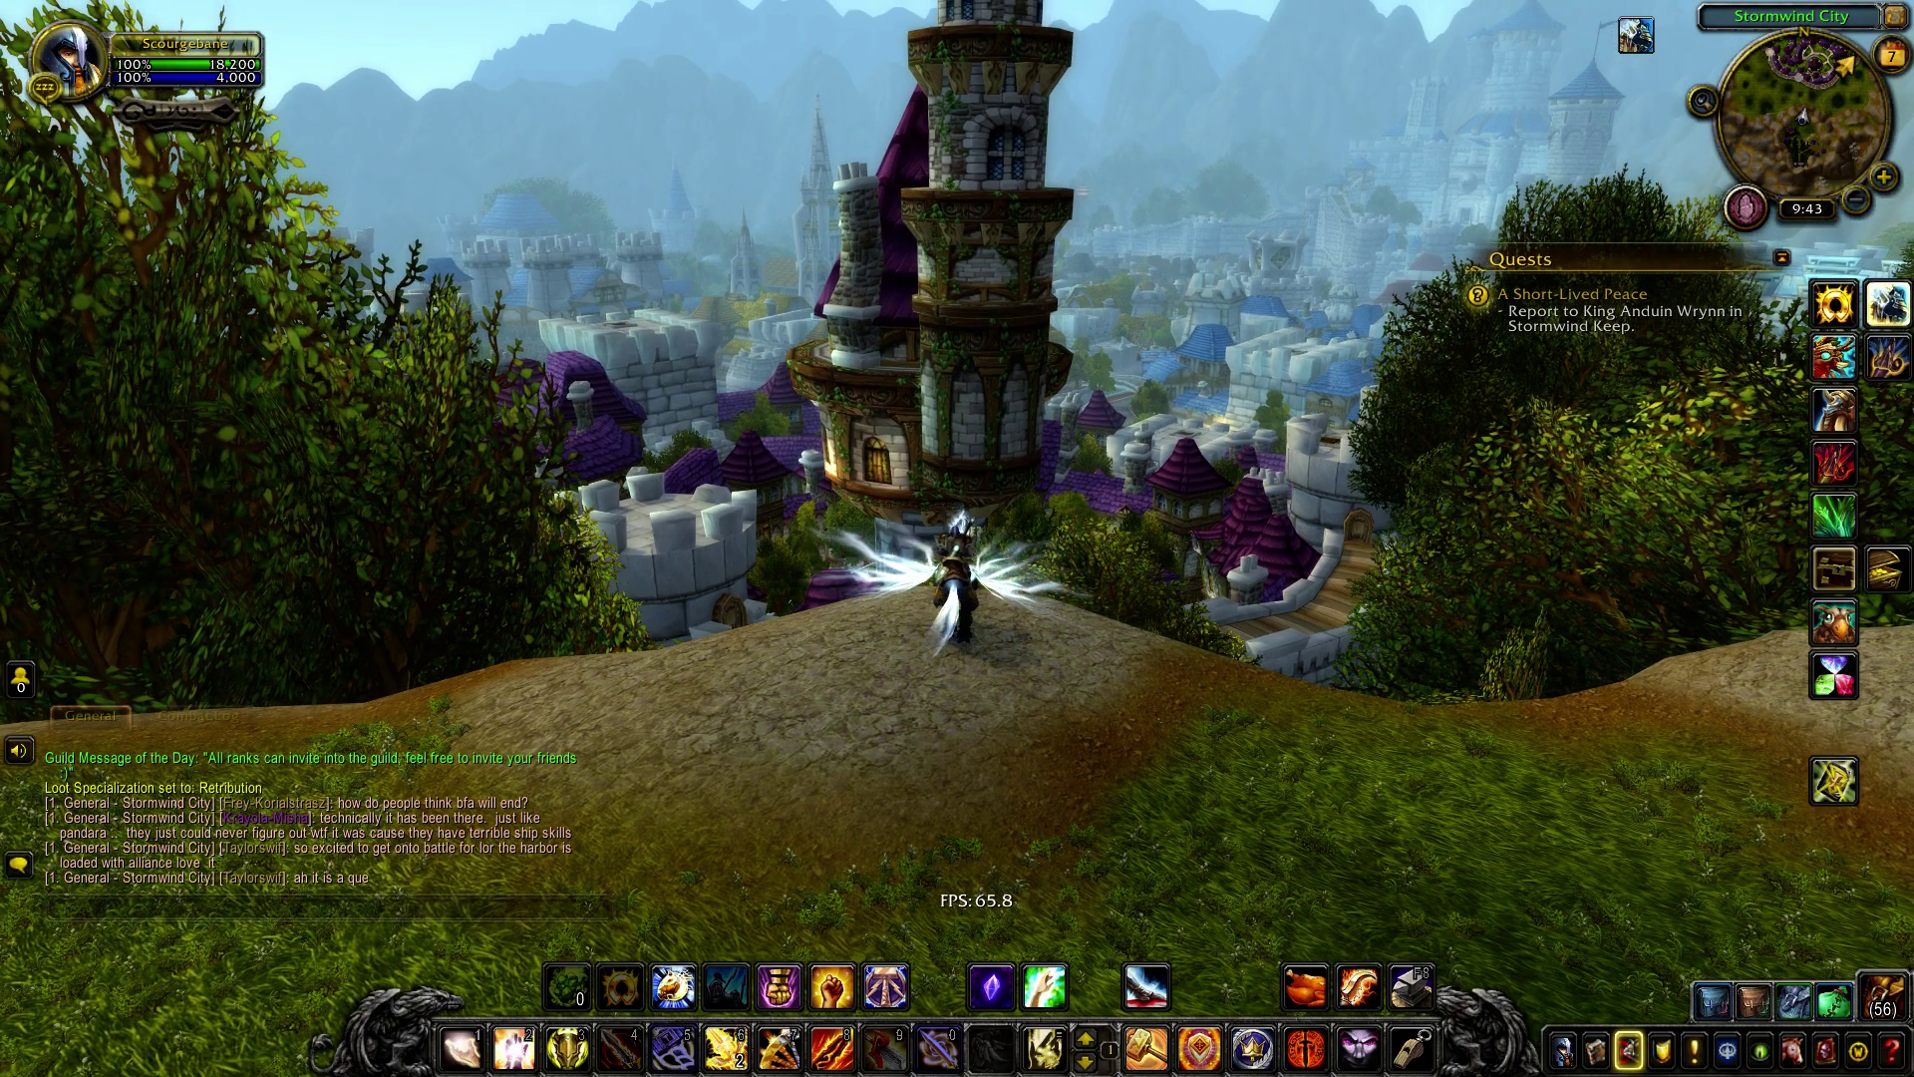
{"action": "key", "text": "Escape"}
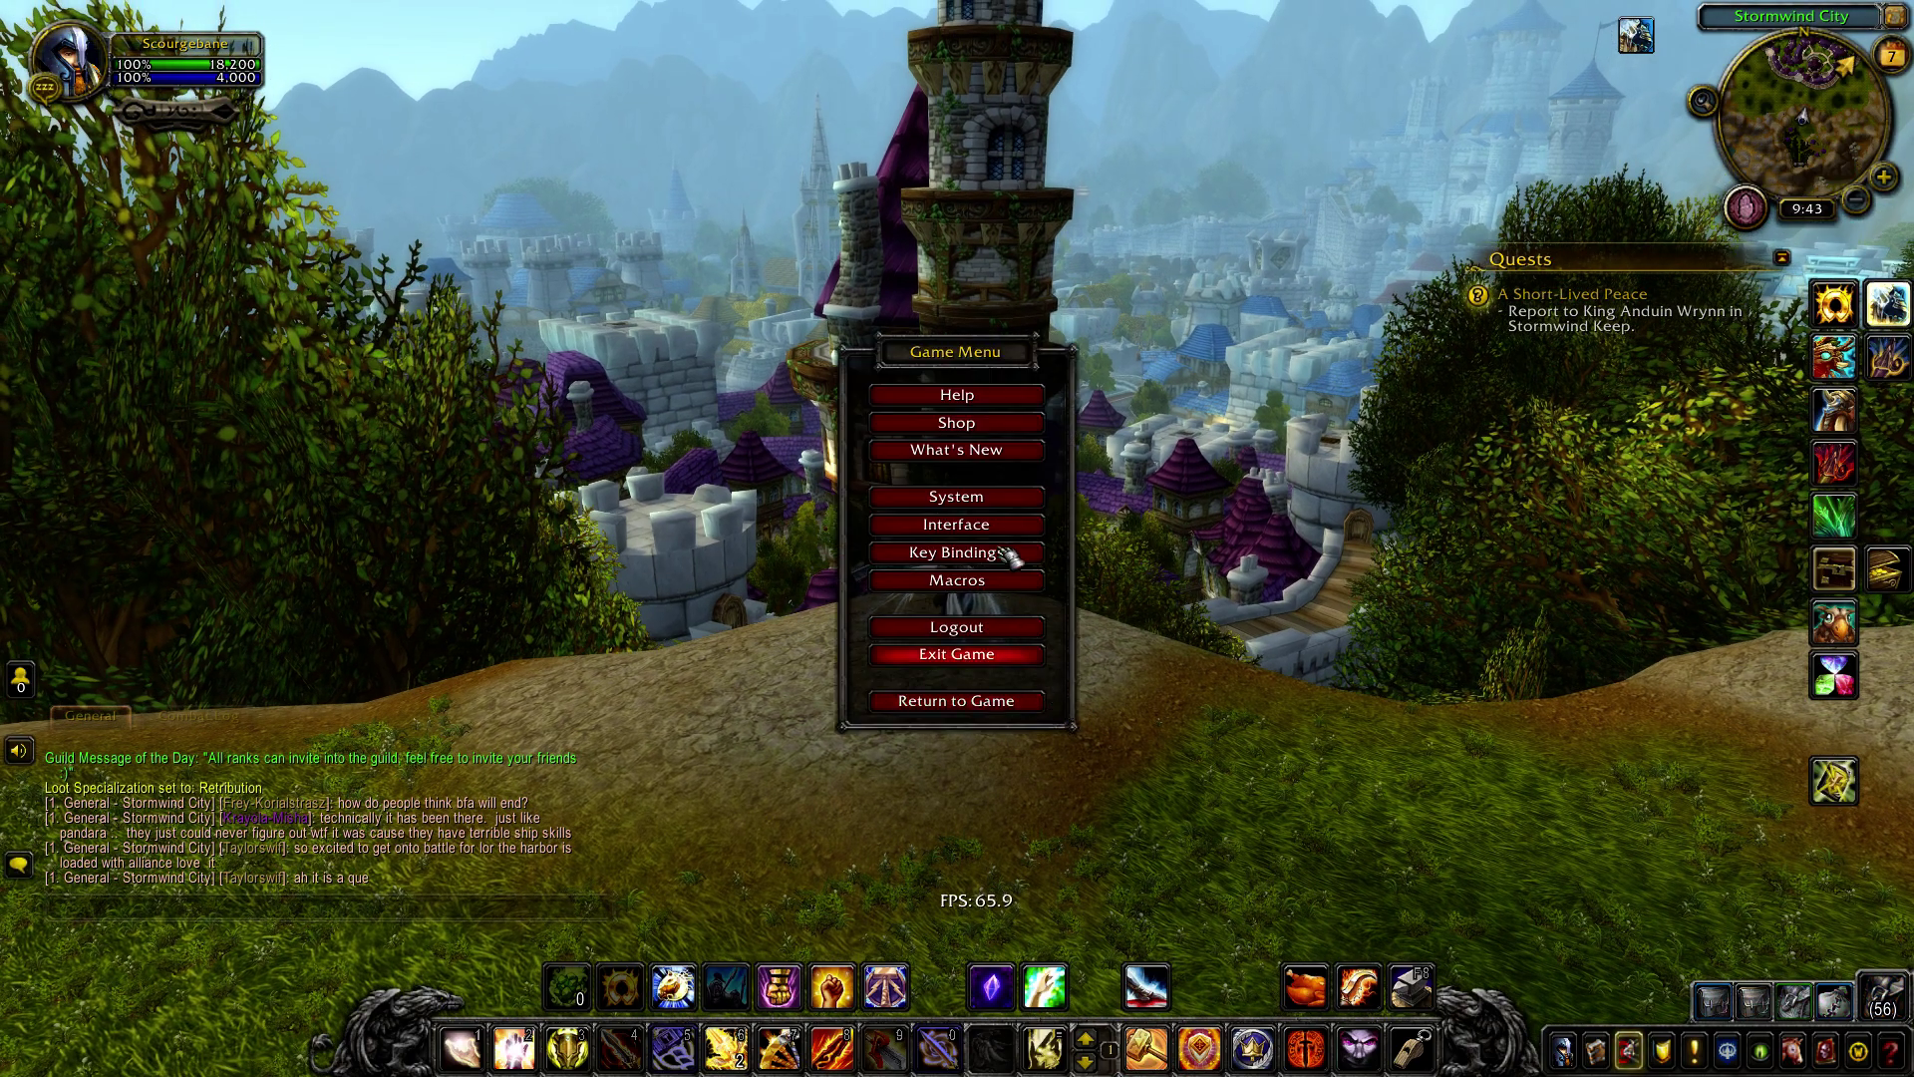
{"action": "left_click", "coordinate": [957, 501]}
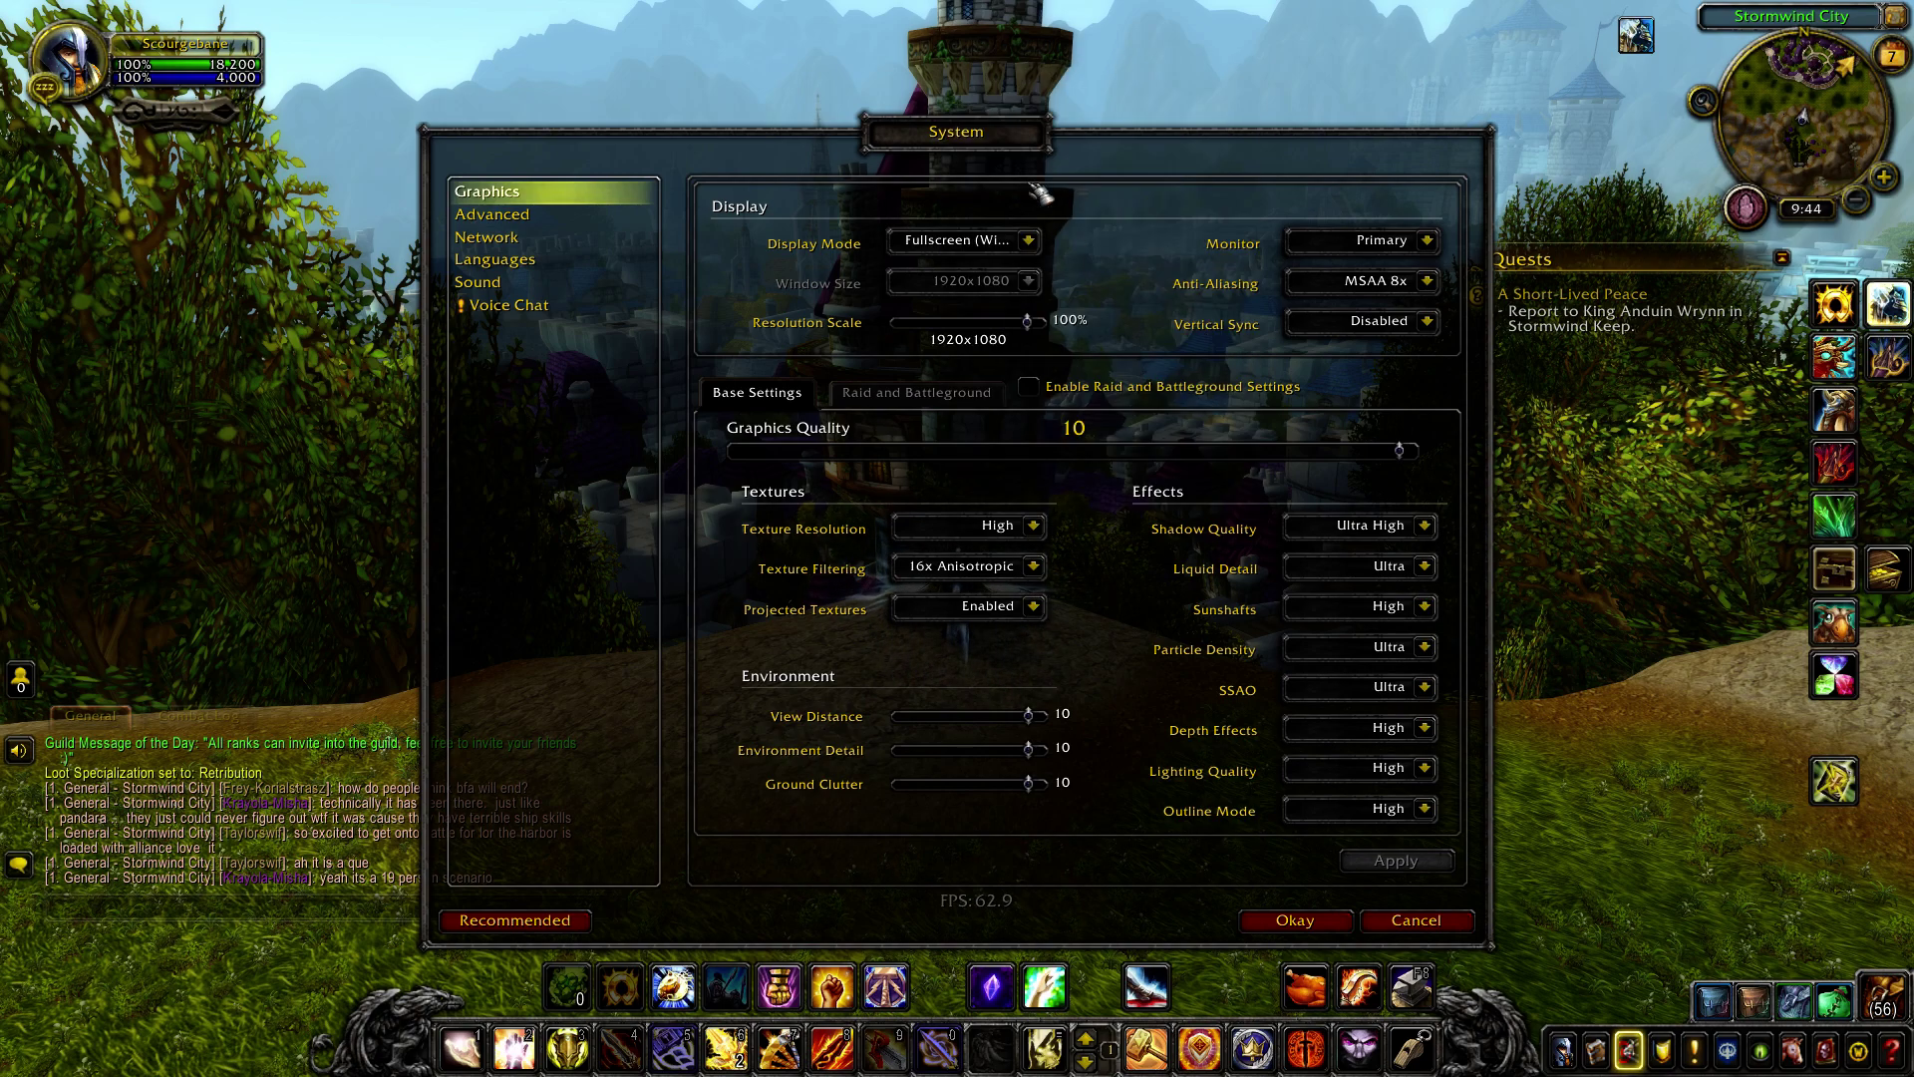
{"action": "key", "text": "Escape"}
{"action": "key", "text": "Escape"}
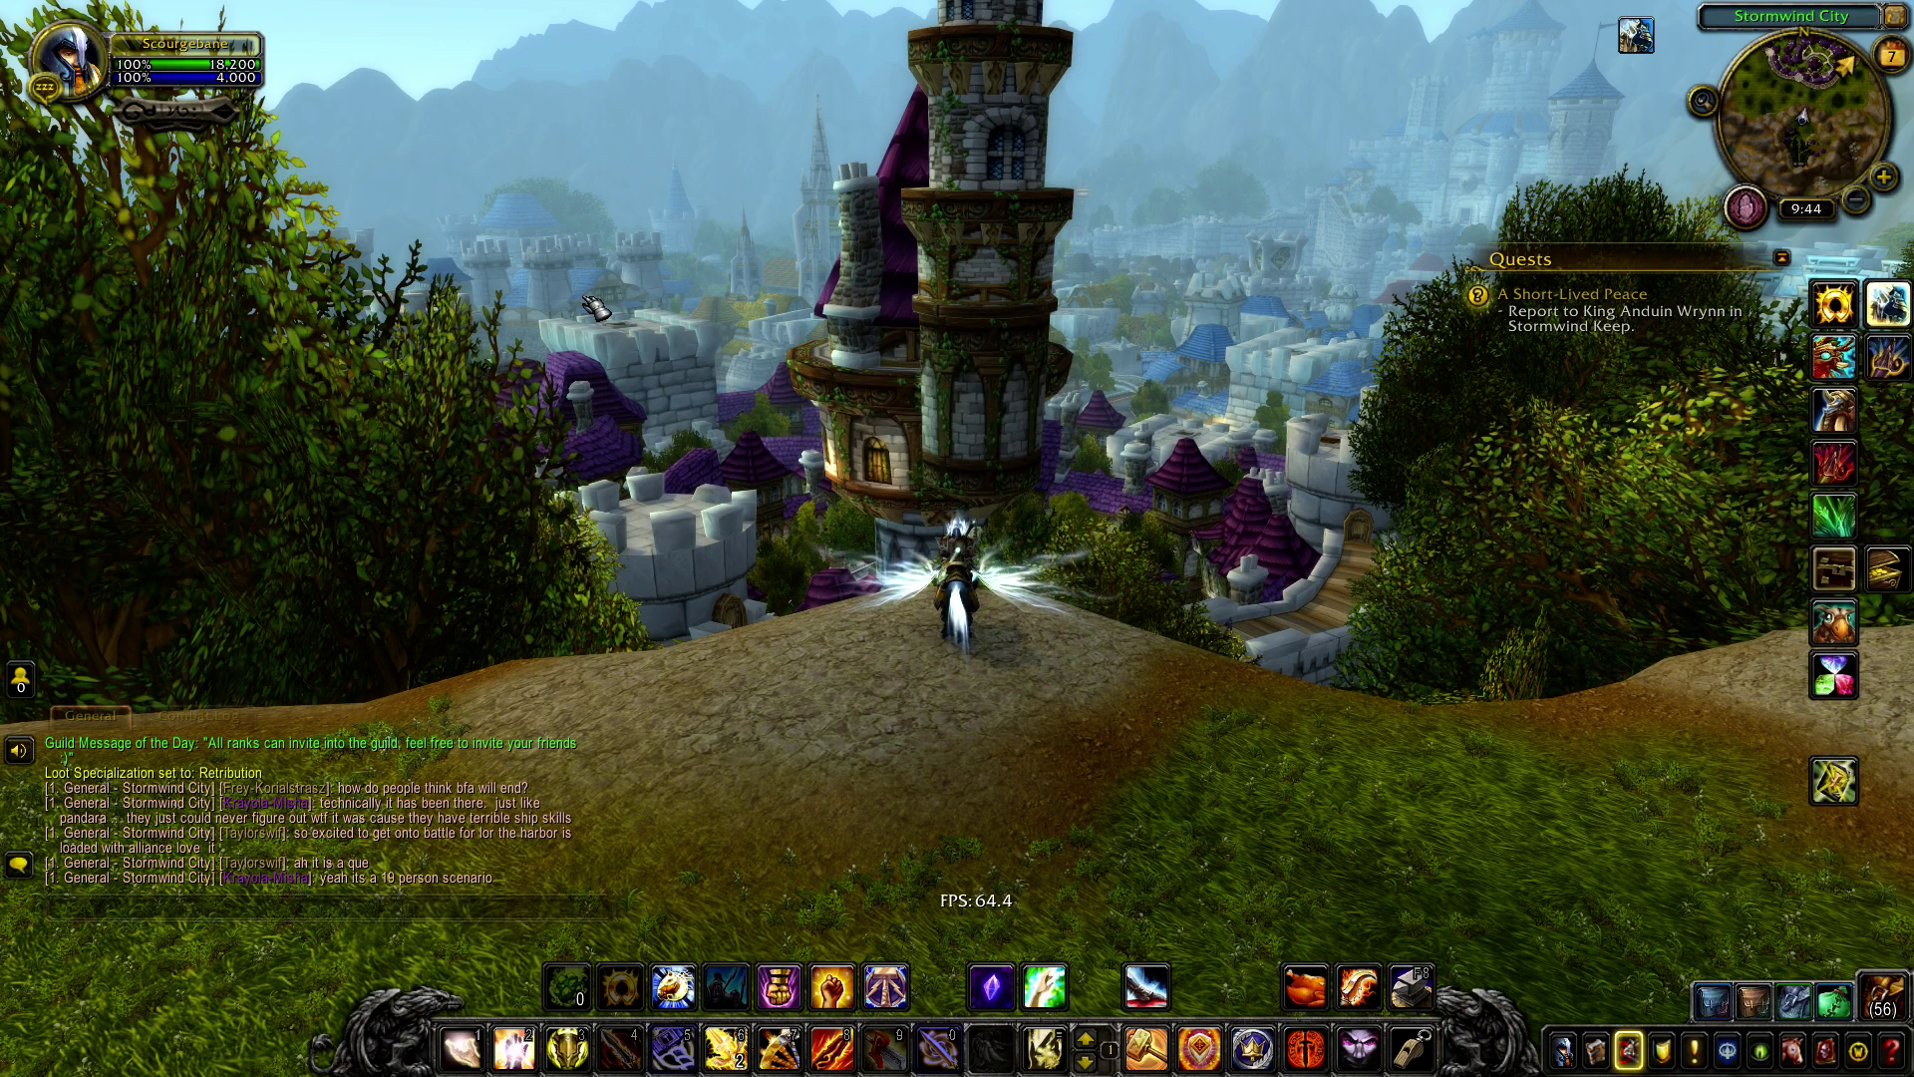
{"action": "key", "text": "Escape"}
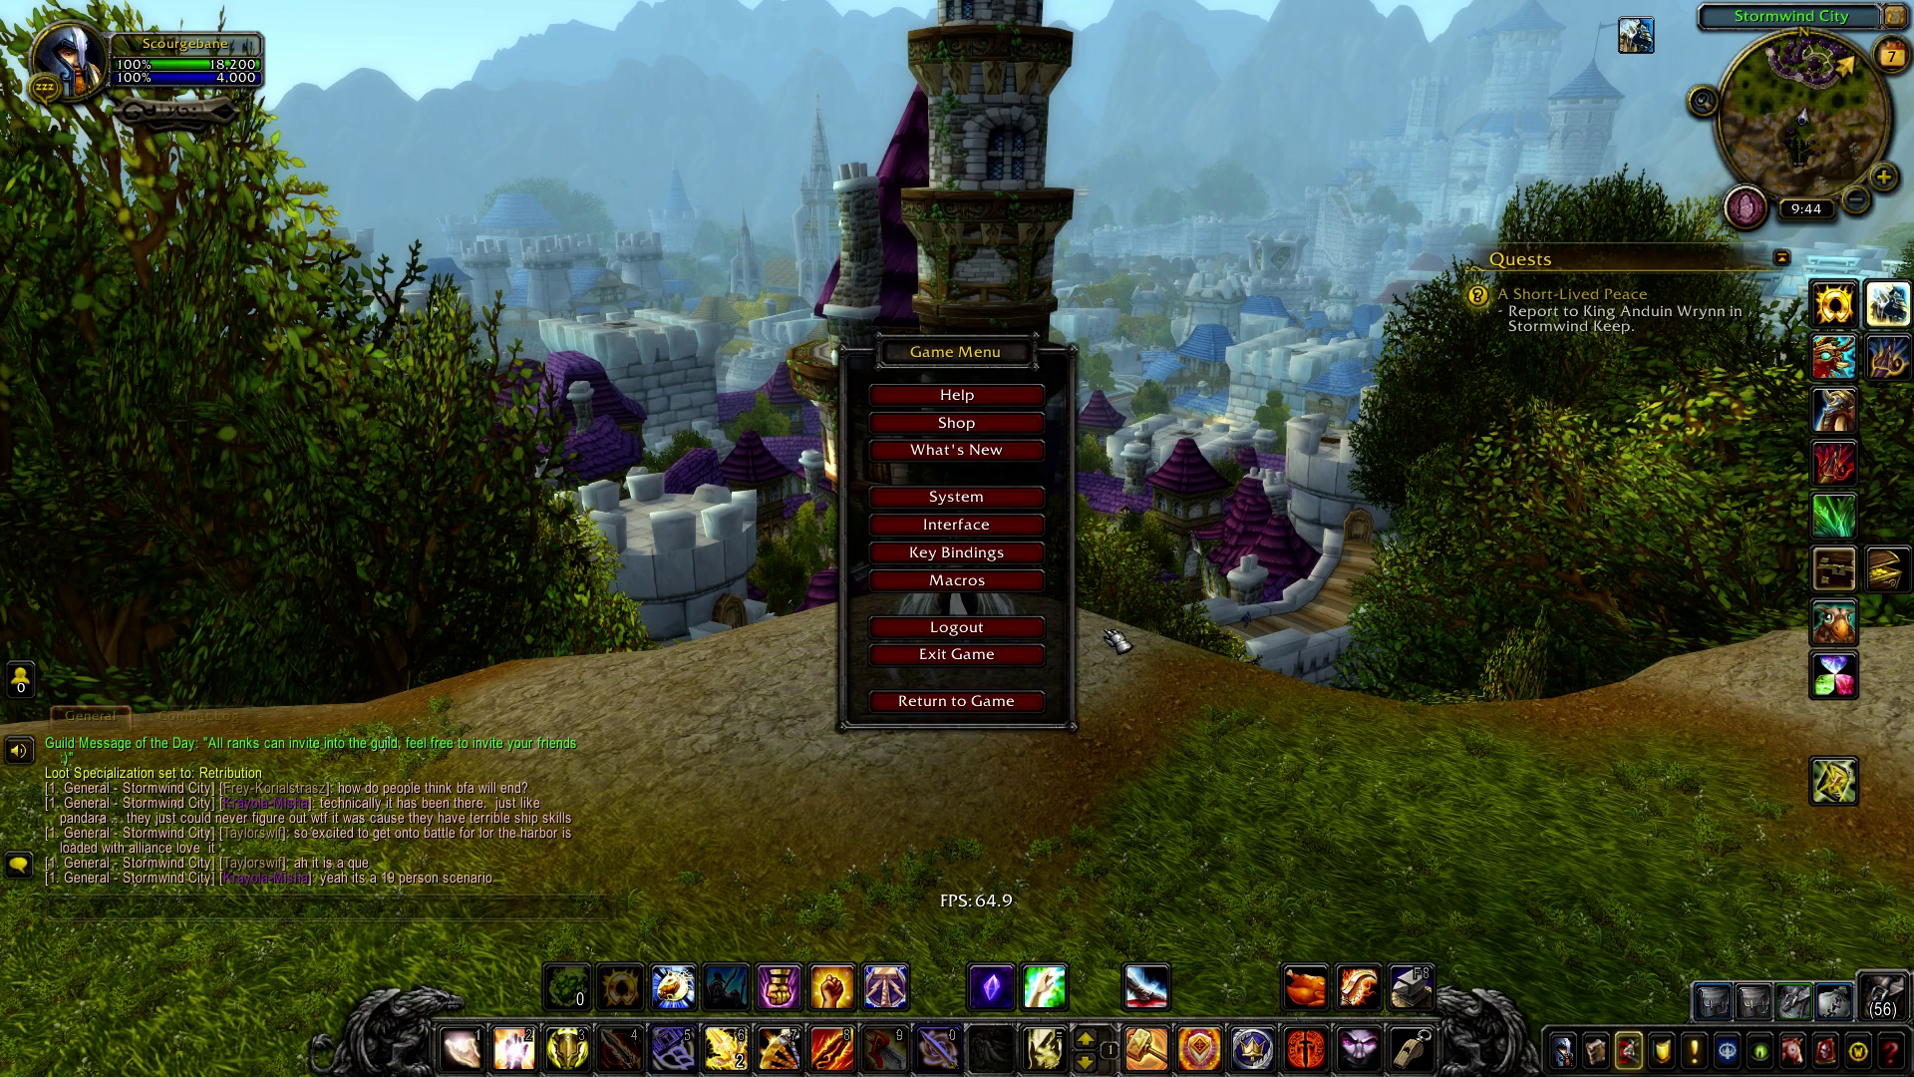
Lower Shadow Quality to Good in System settings, apply it, and close the window.
{"action": "left_click", "coordinate": [947, 500]}
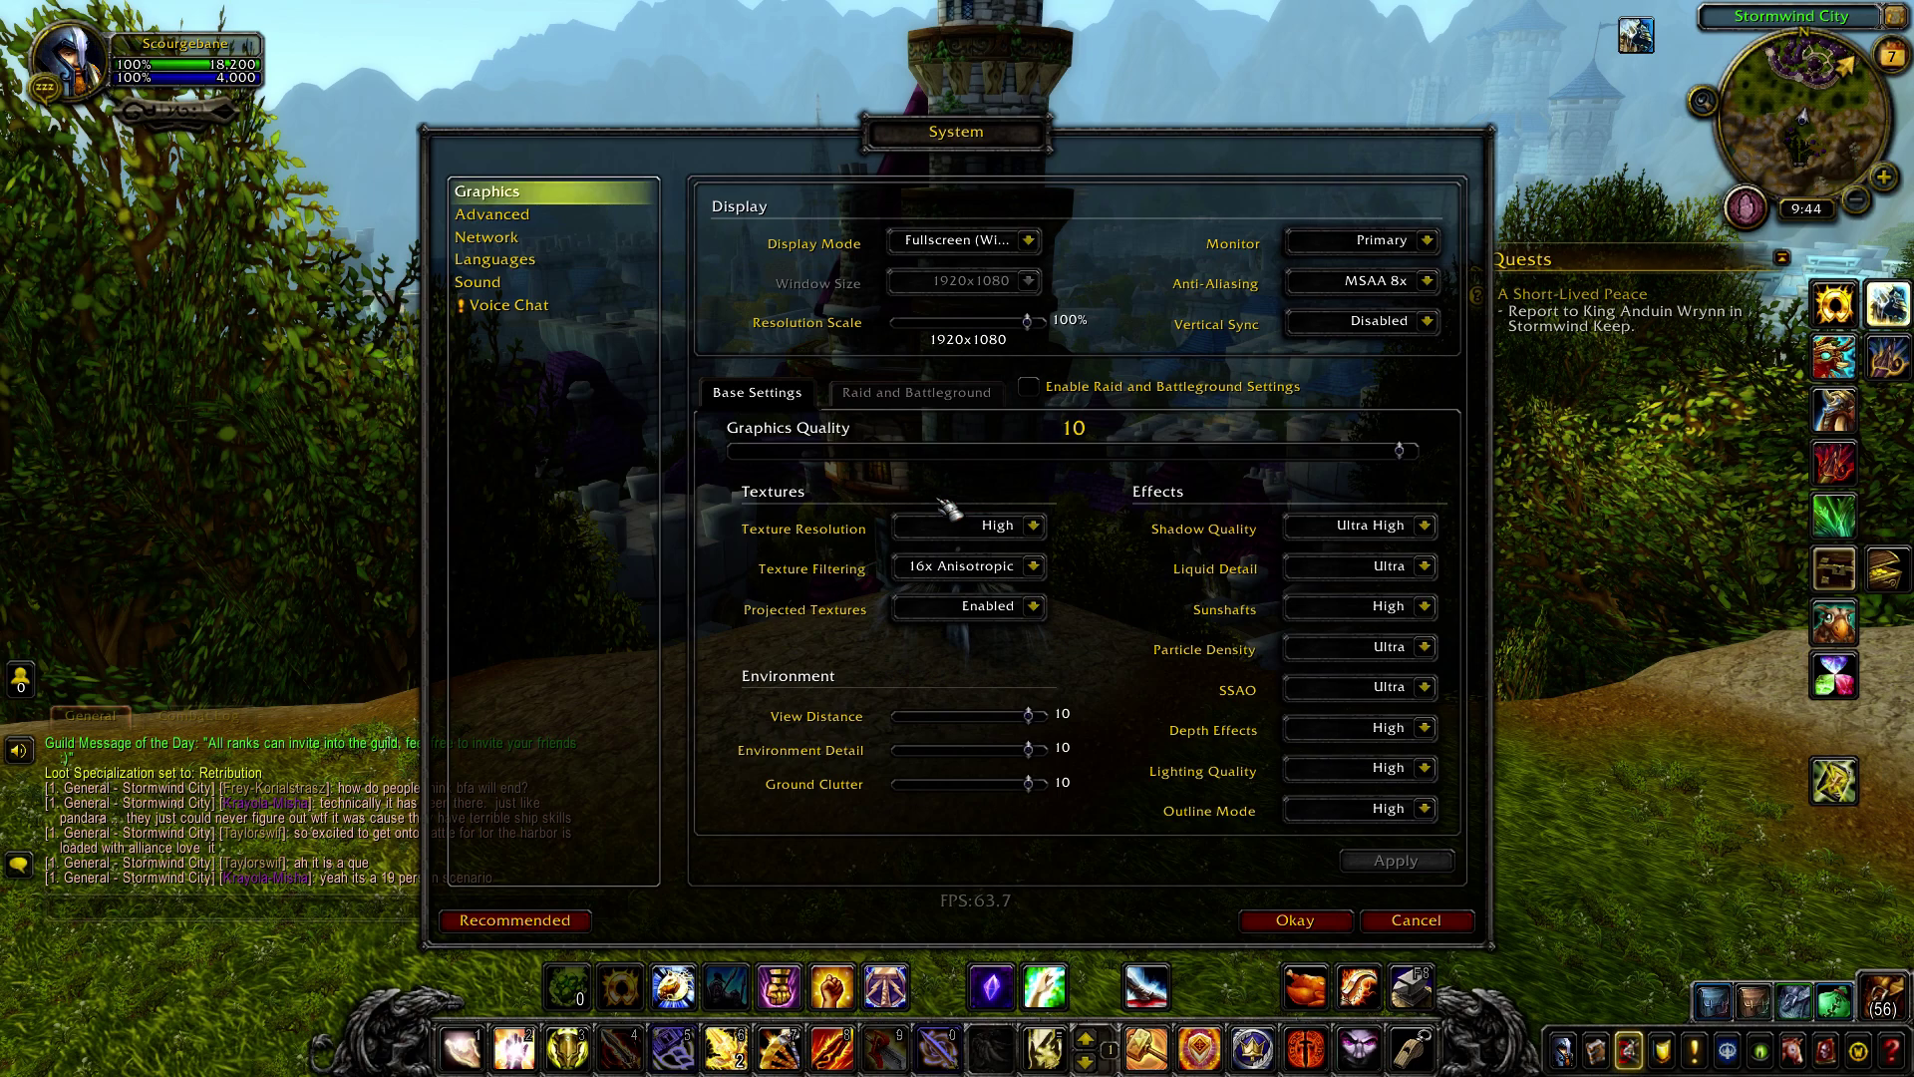
{"action": "left_click", "coordinate": [1427, 525]}
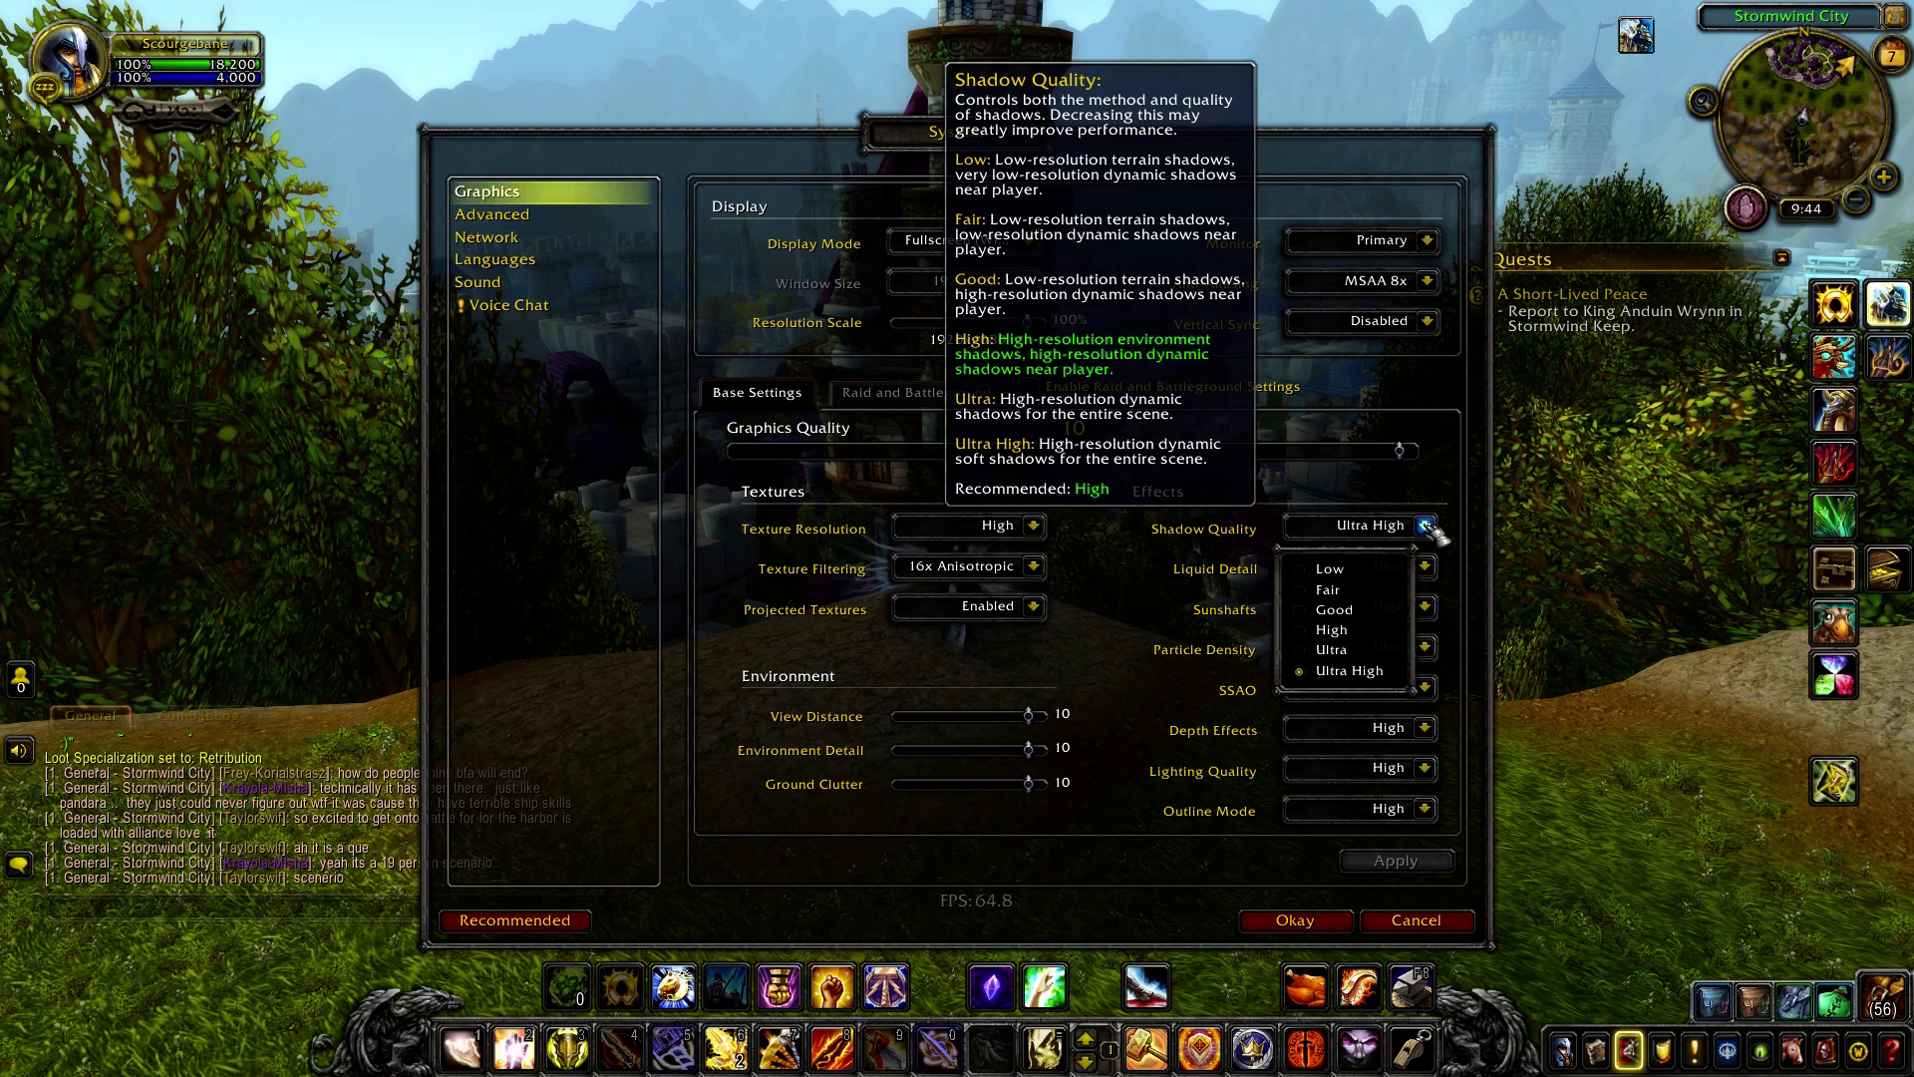
{"action": "left_click", "coordinate": [1314, 619]}
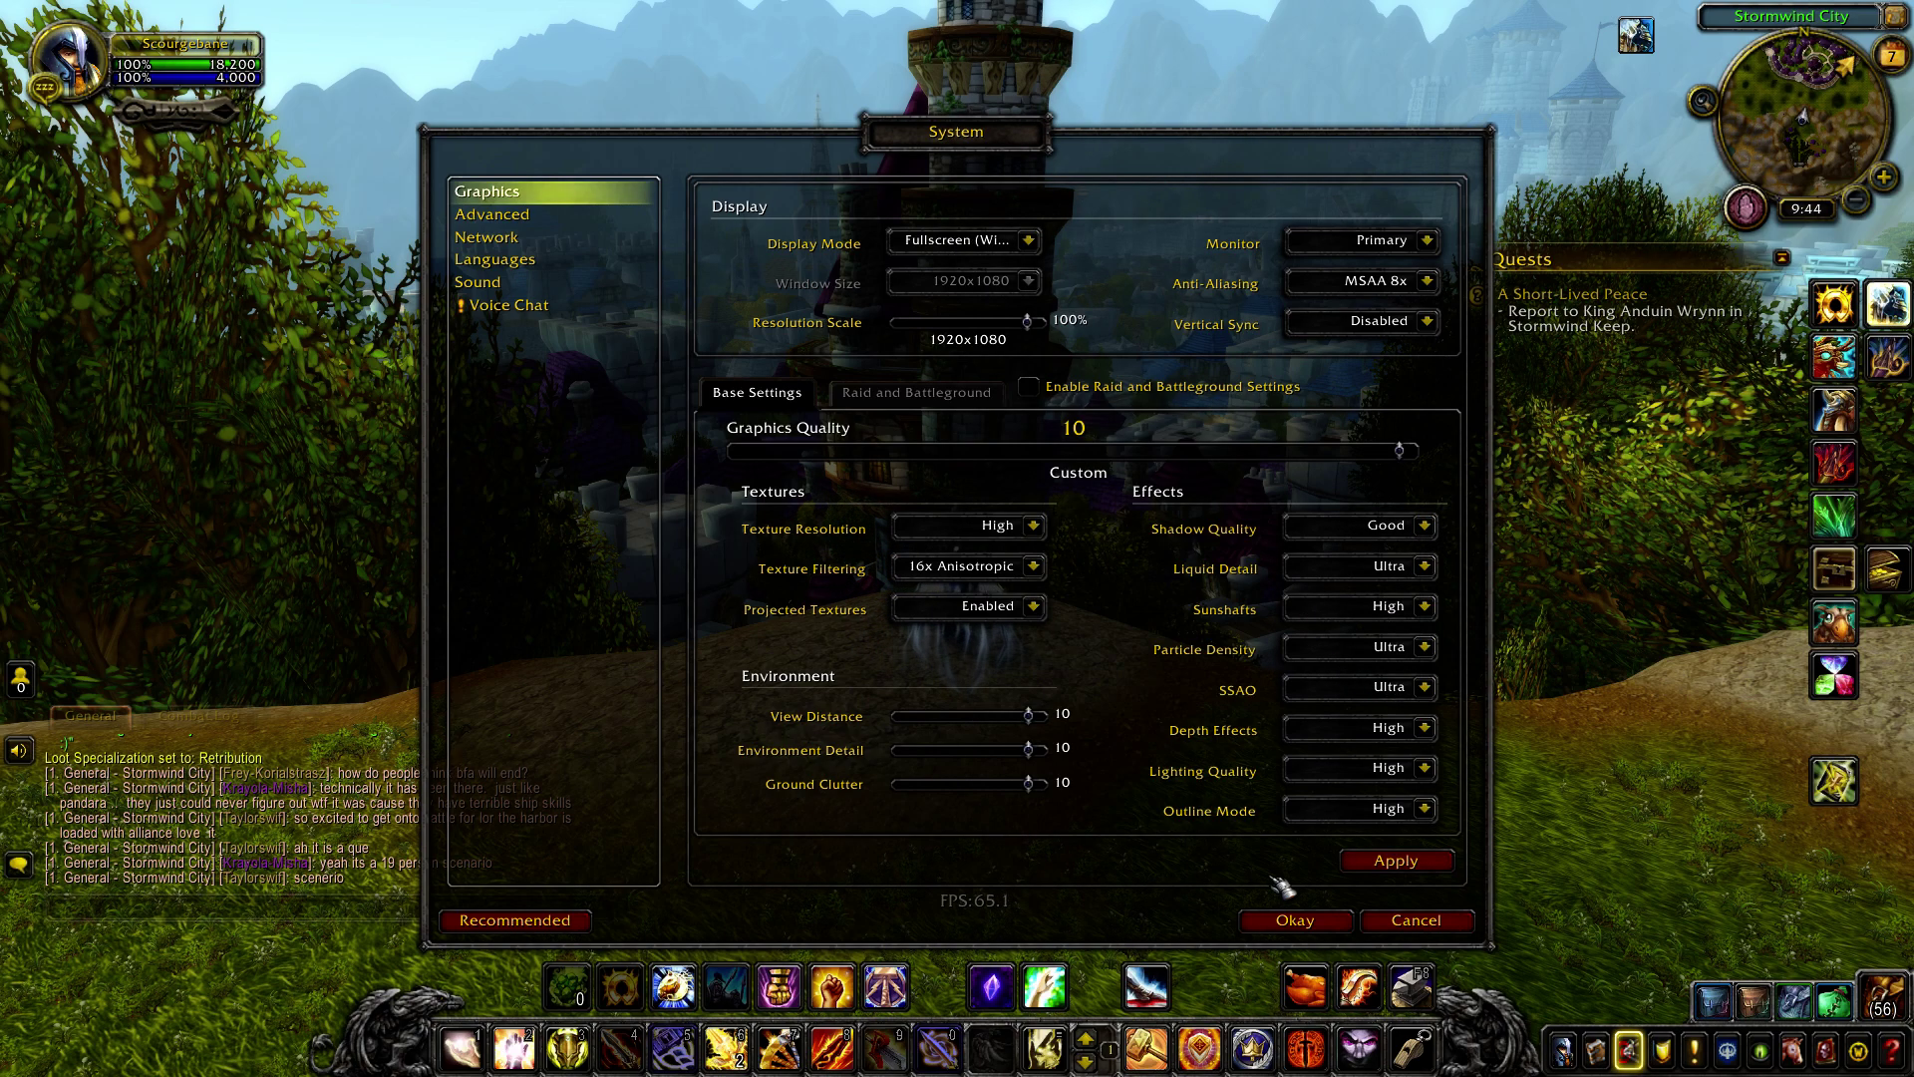
{"action": "left_click", "coordinate": [1386, 864]}
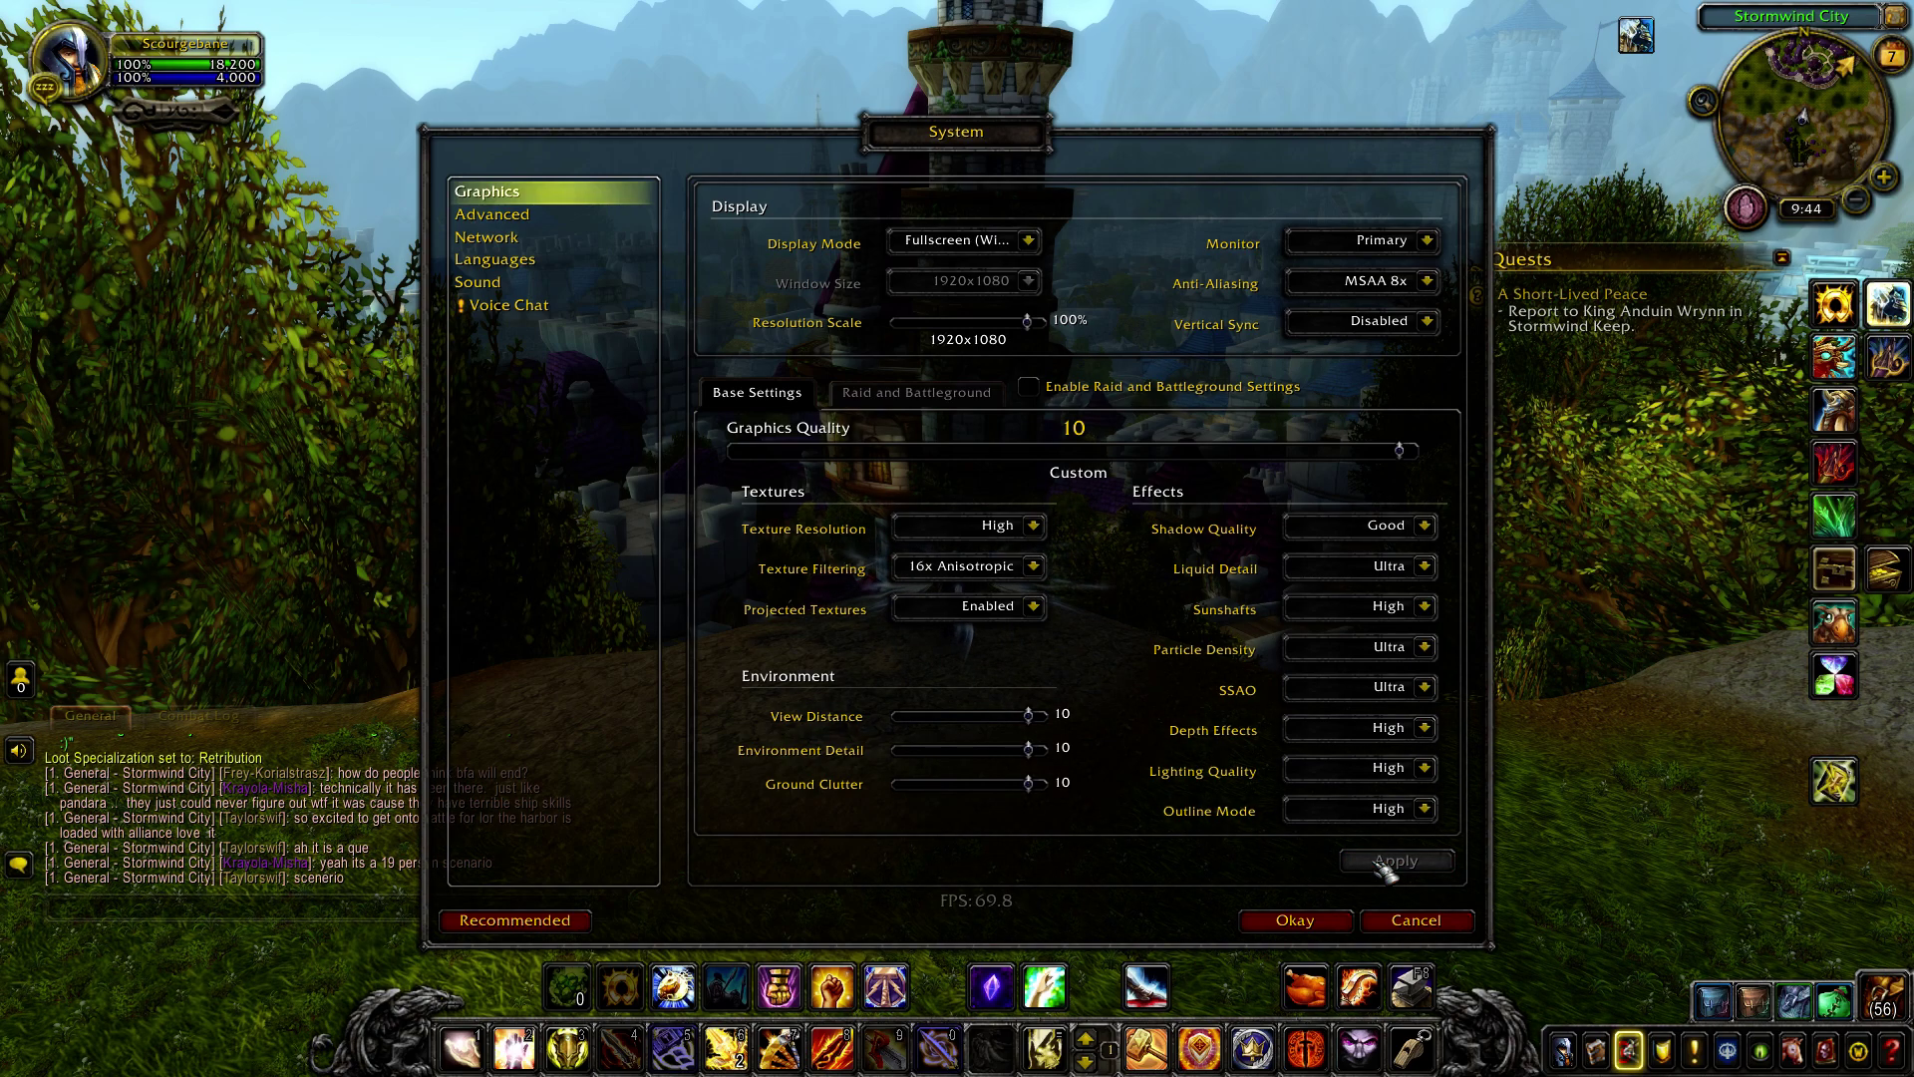
{"action": "left_click", "coordinate": [1334, 927]}
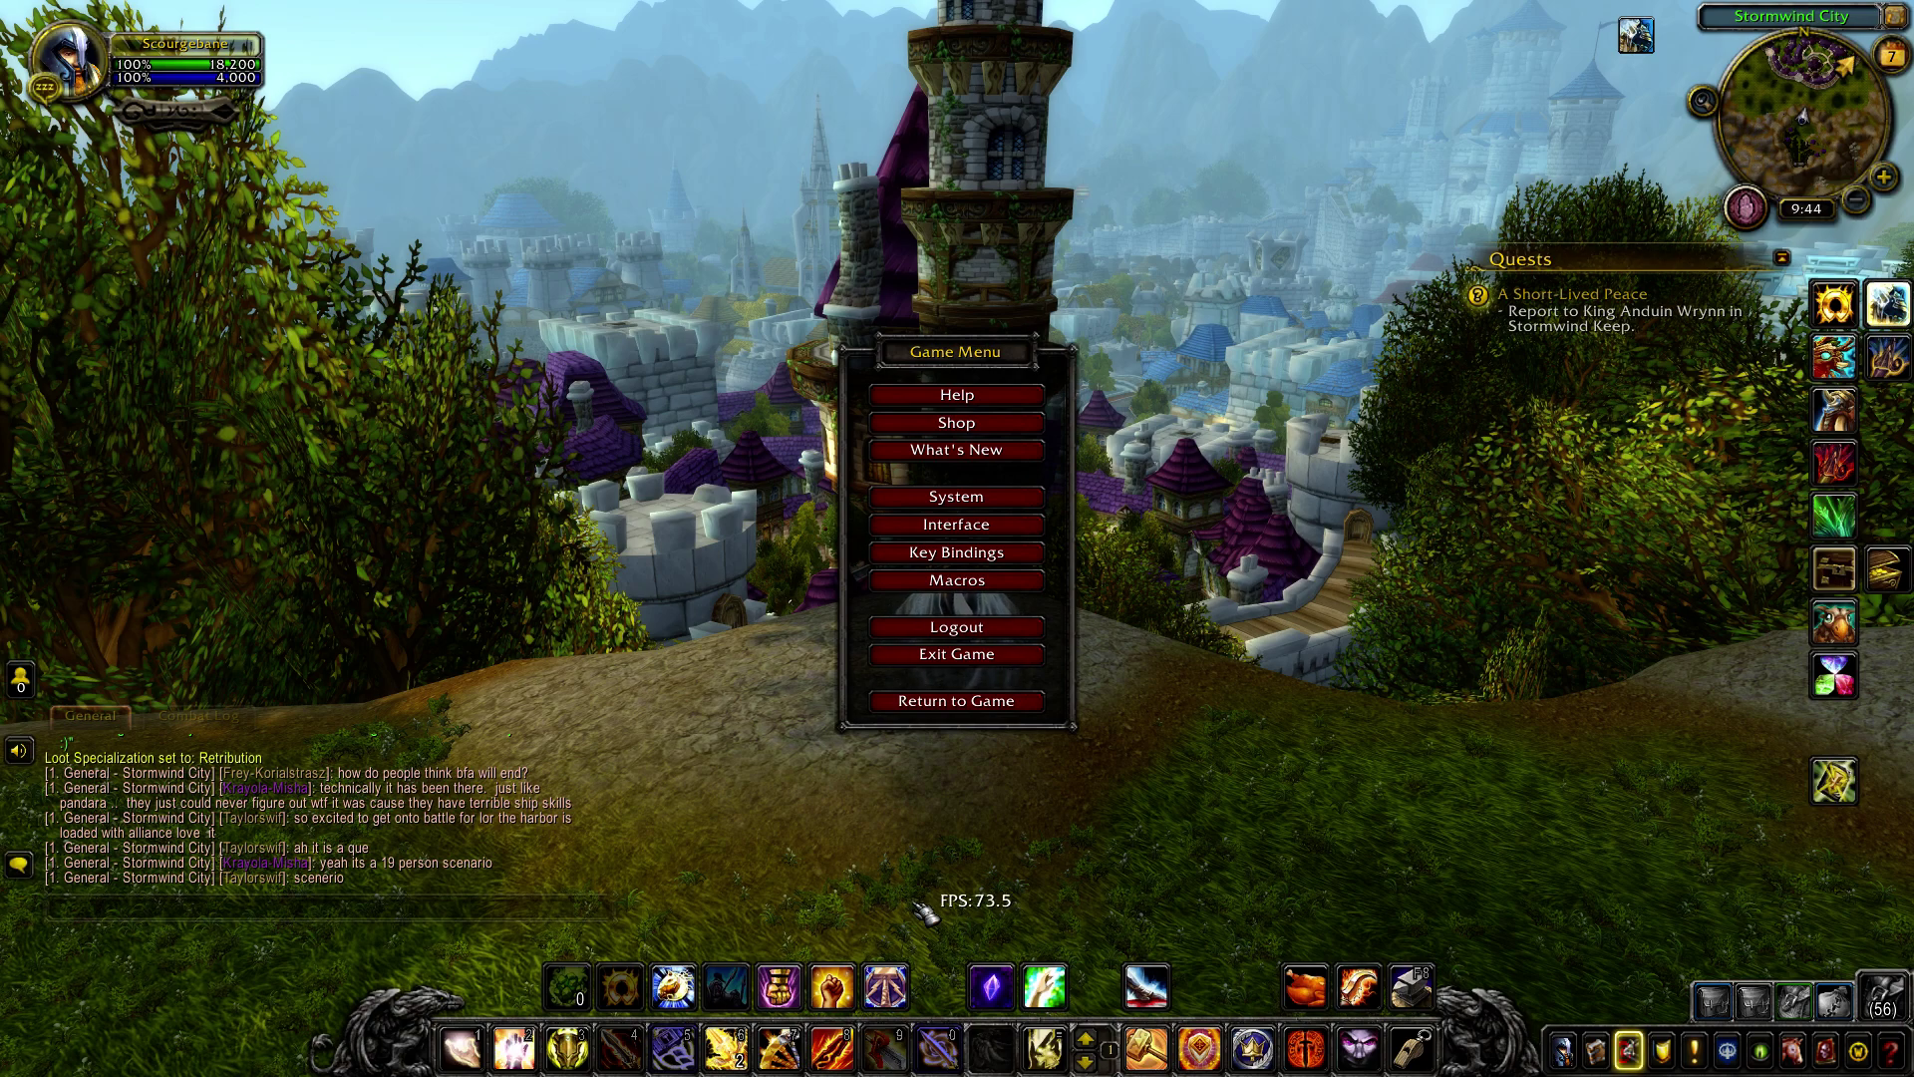
In System graphics settings, change Liquid Detail from Ultra to Fair and apply it.
{"action": "left_click", "coordinate": [952, 499]}
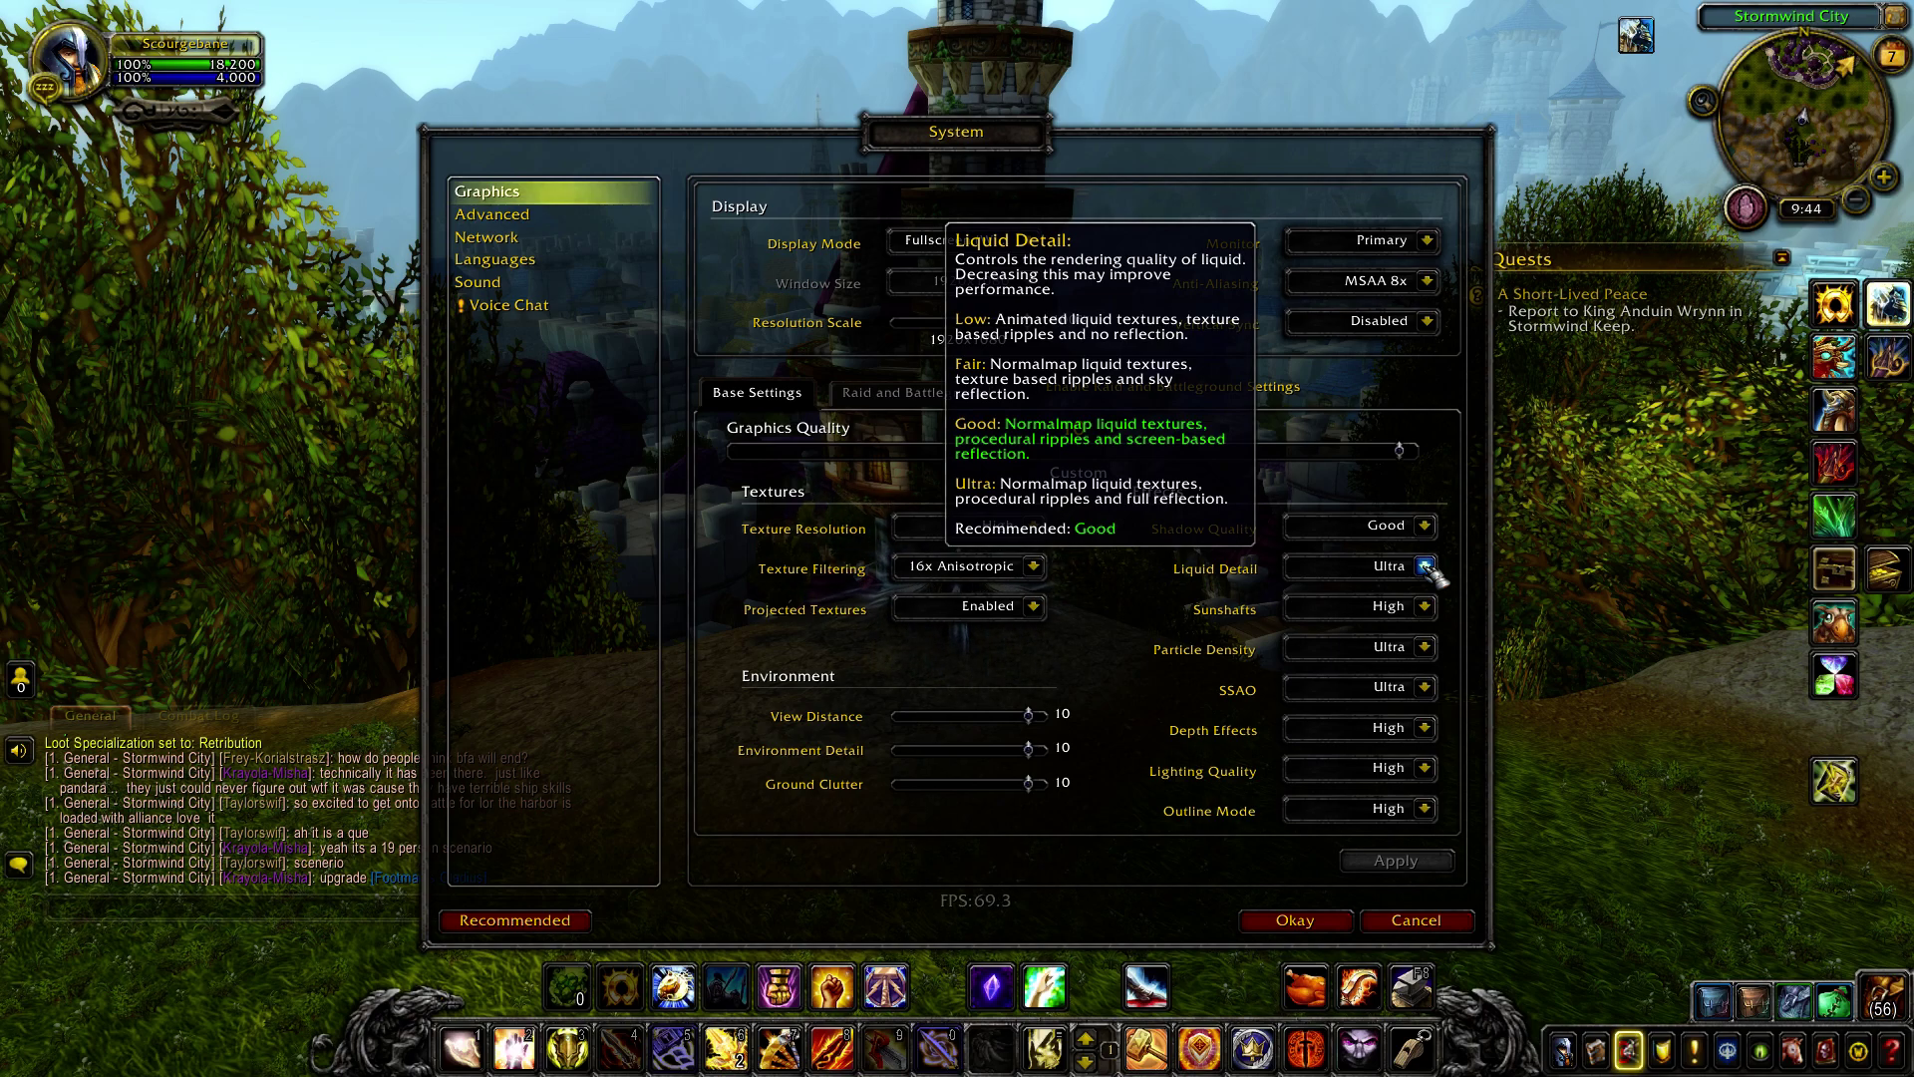
{"action": "left_click", "coordinate": [1425, 566]}
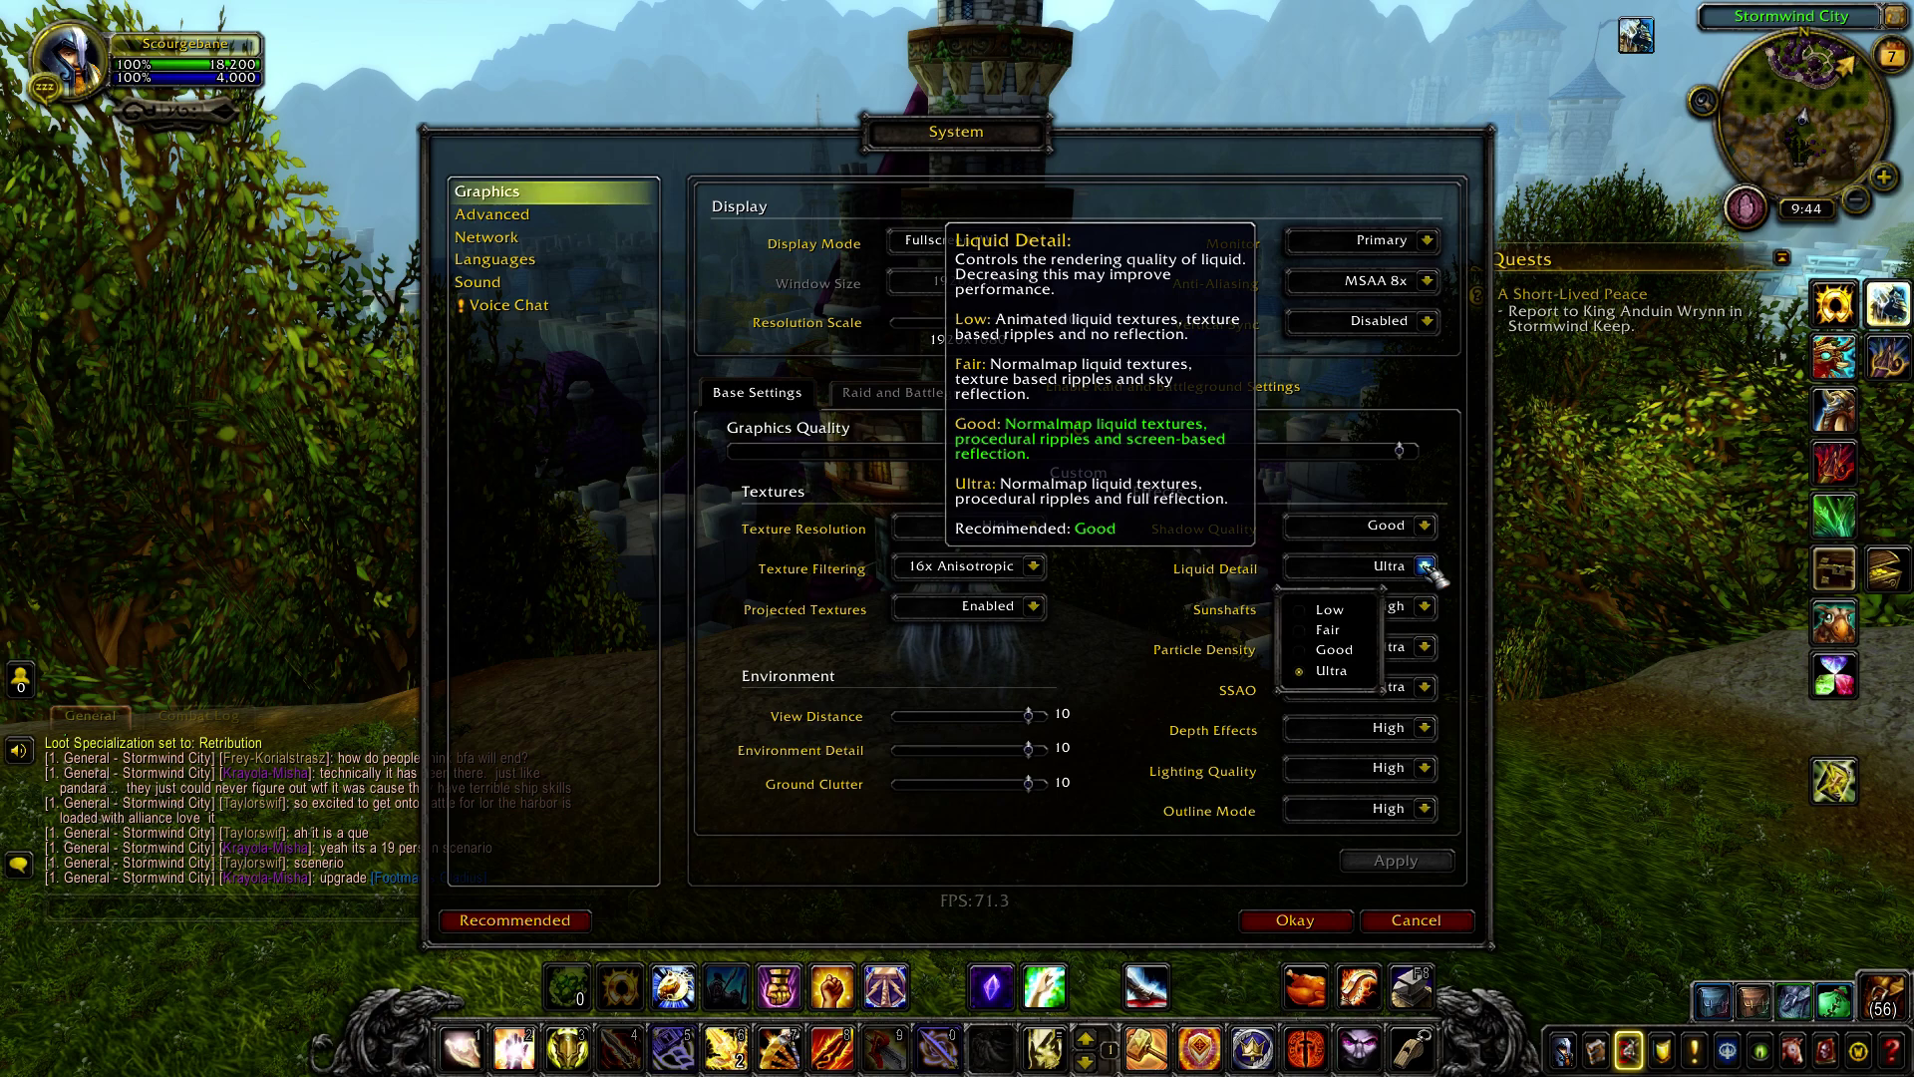
{"action": "left_click", "coordinate": [1329, 631]}
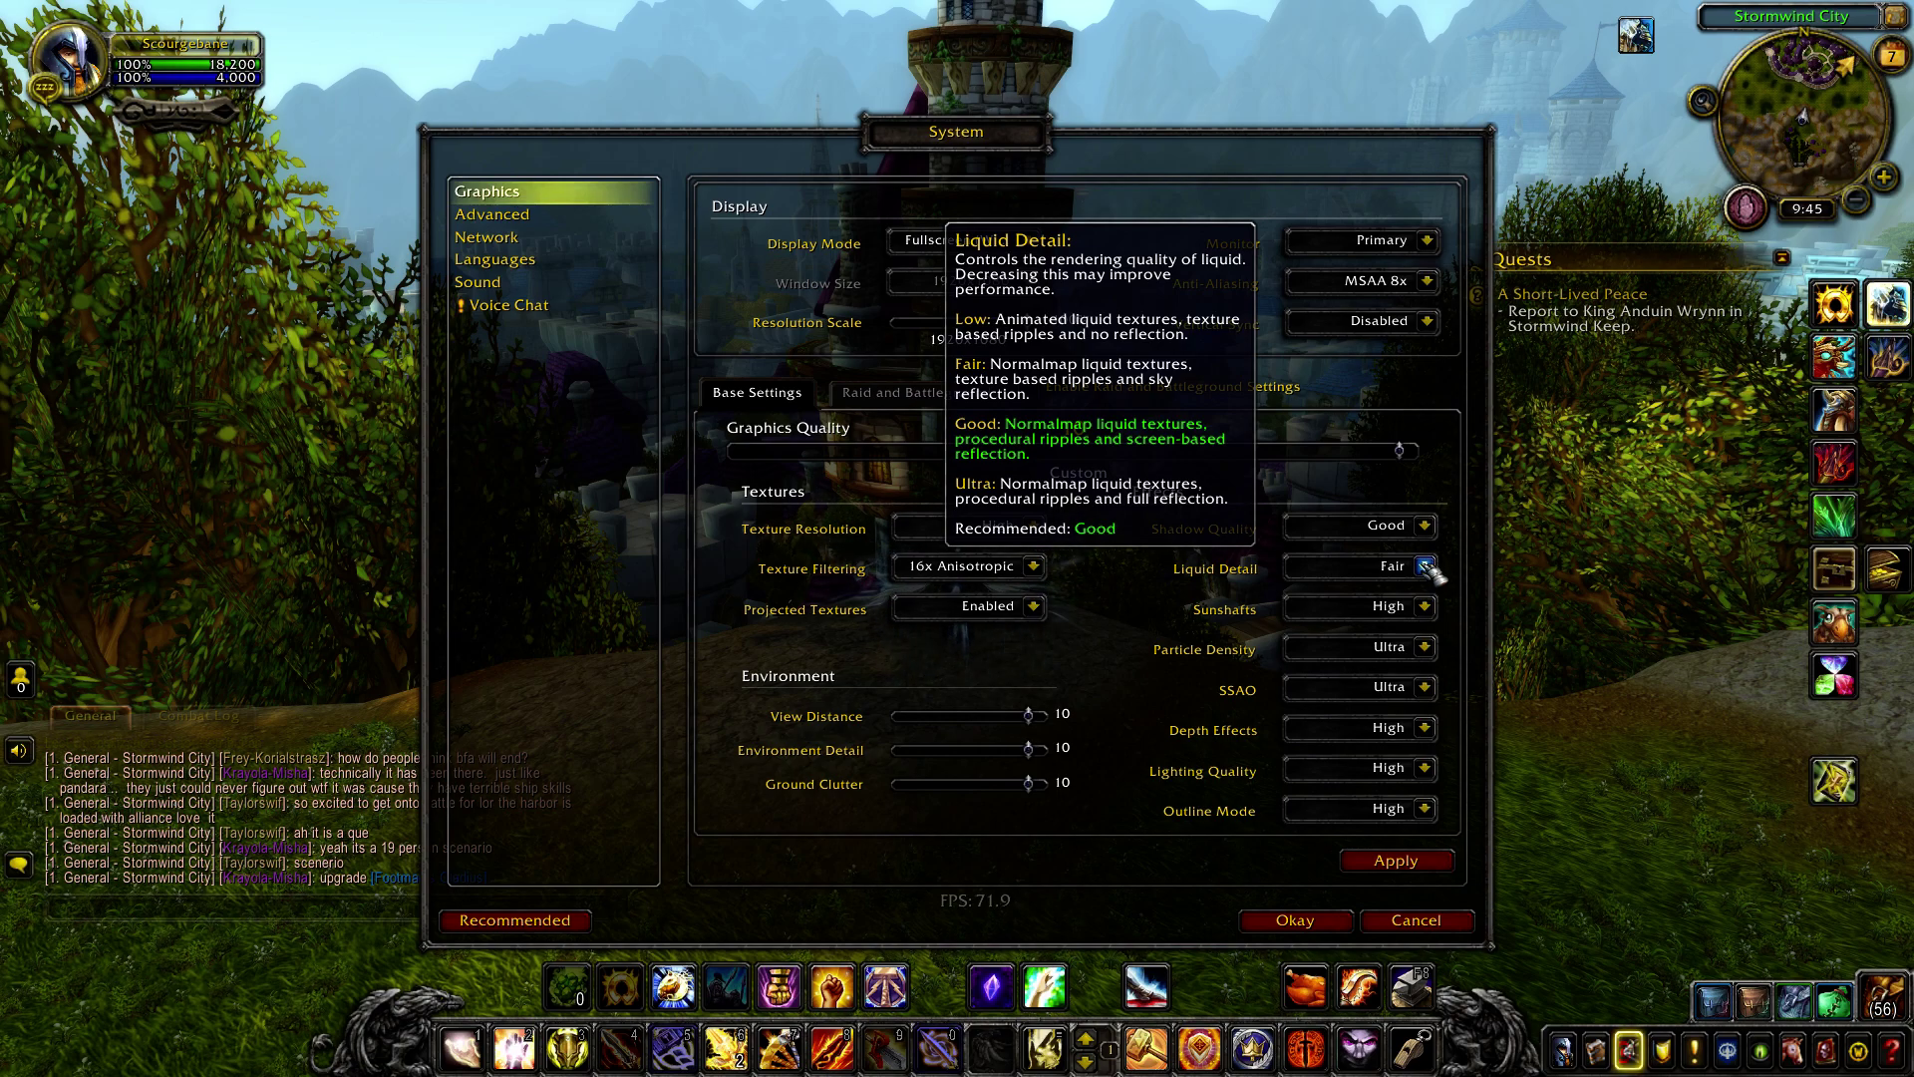
{"action": "left_click", "coordinate": [1376, 858]}
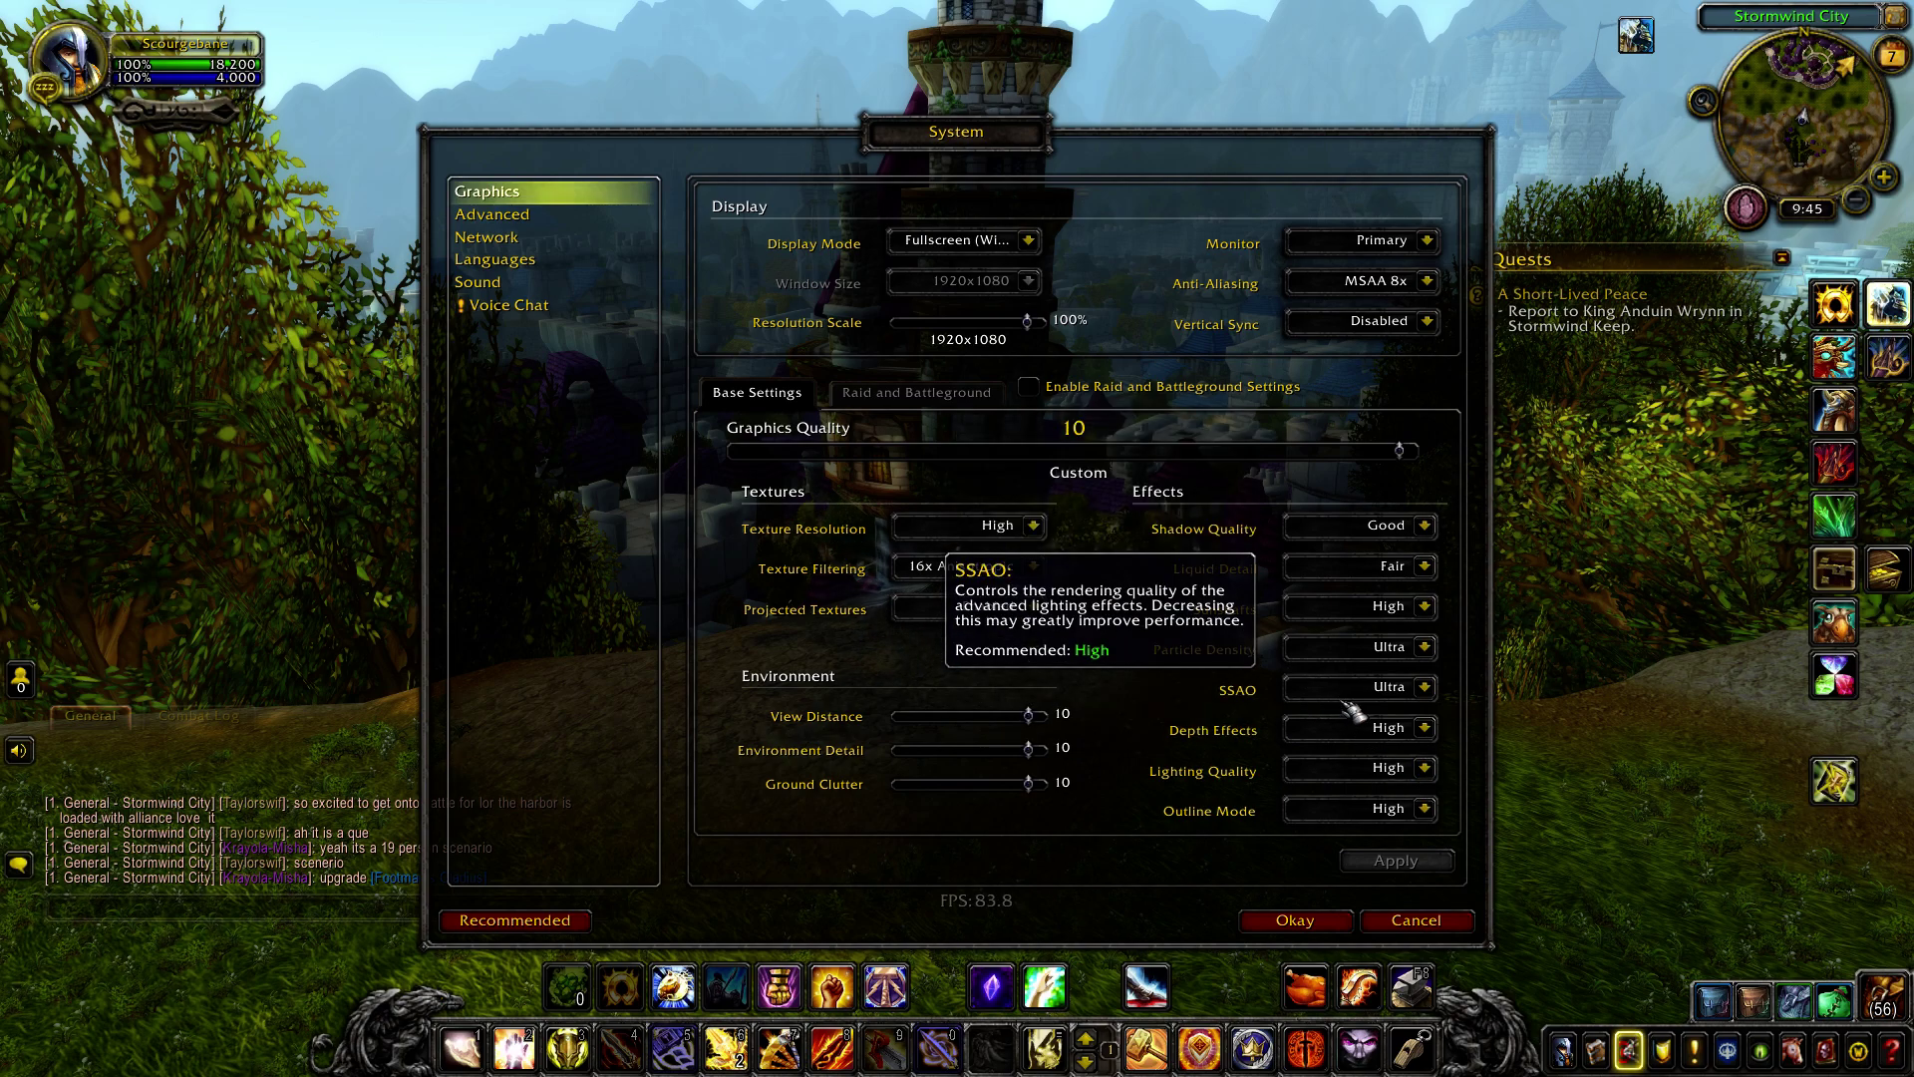
Set SSAO to Good, apply it, and close the settings at about 93 FPS.
{"action": "left_click", "coordinate": [1423, 686]}
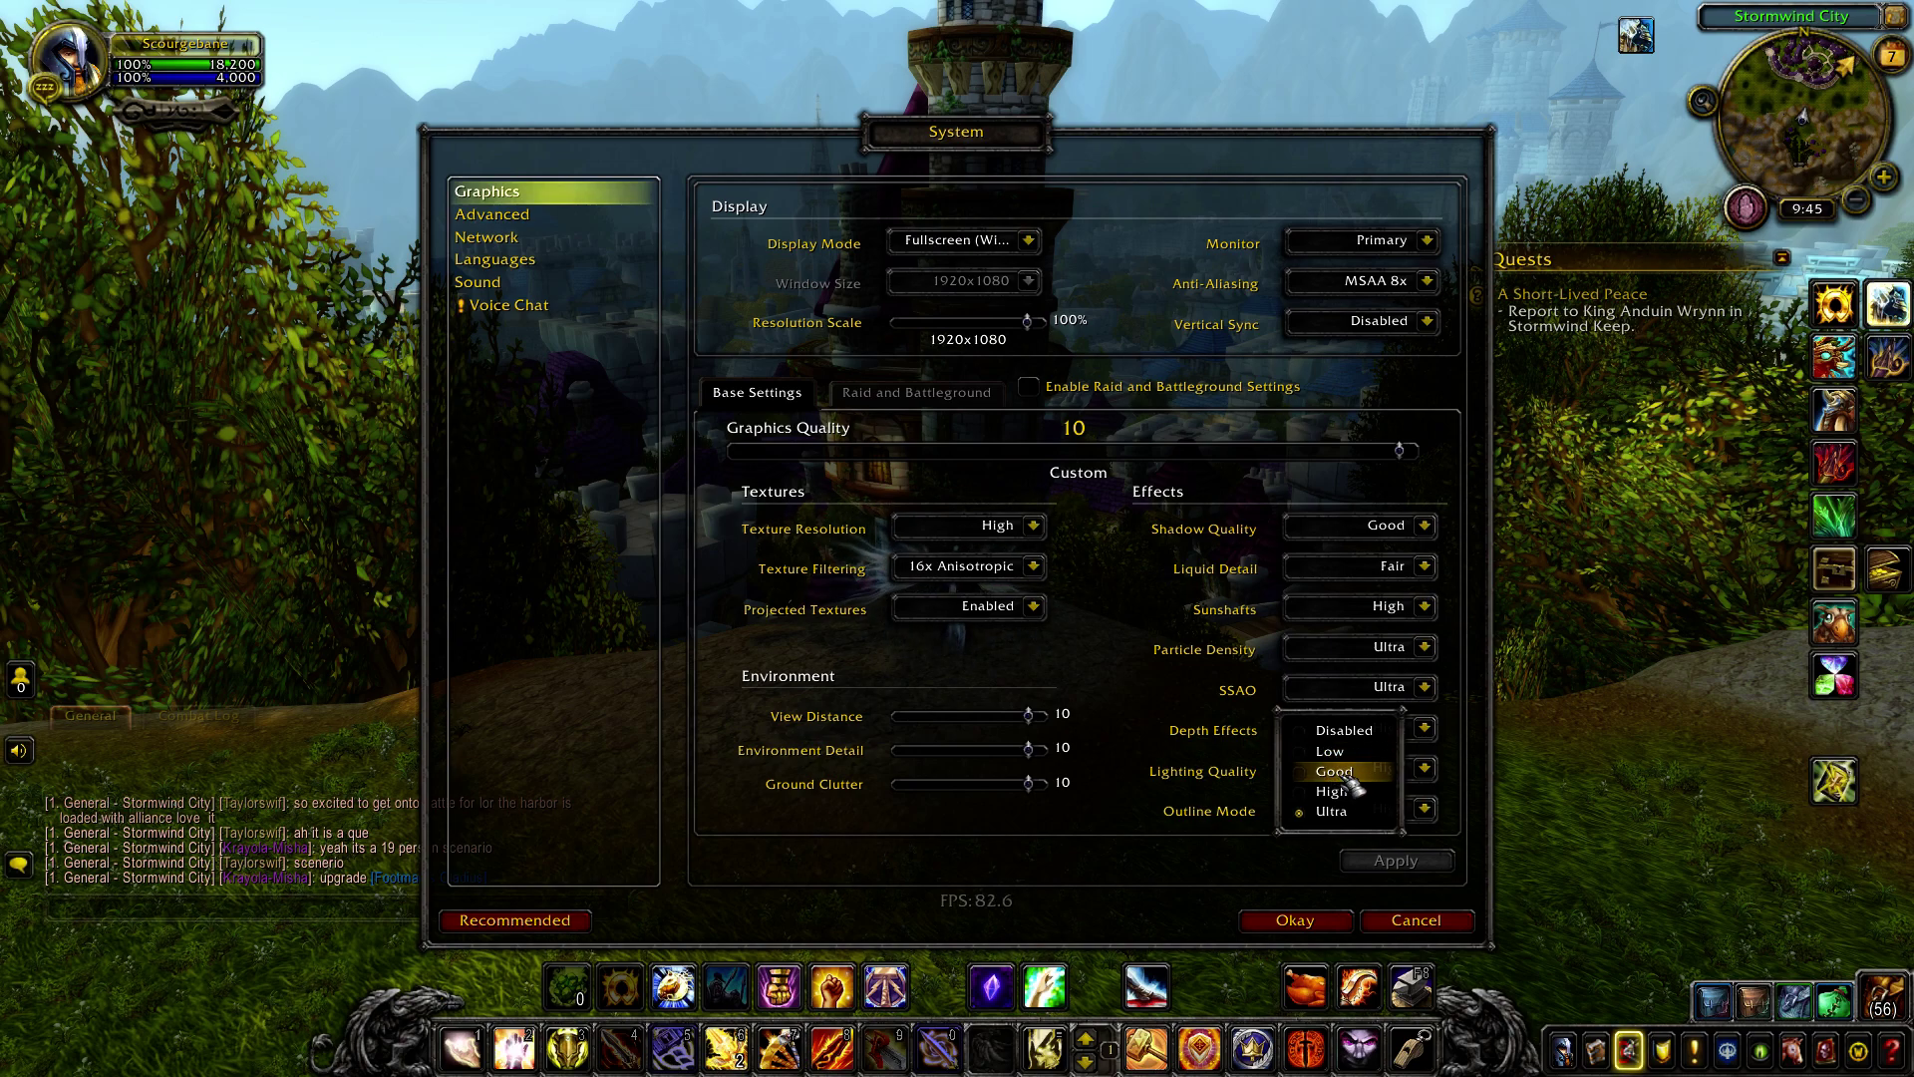
{"action": "left_click", "coordinate": [1348, 776]}
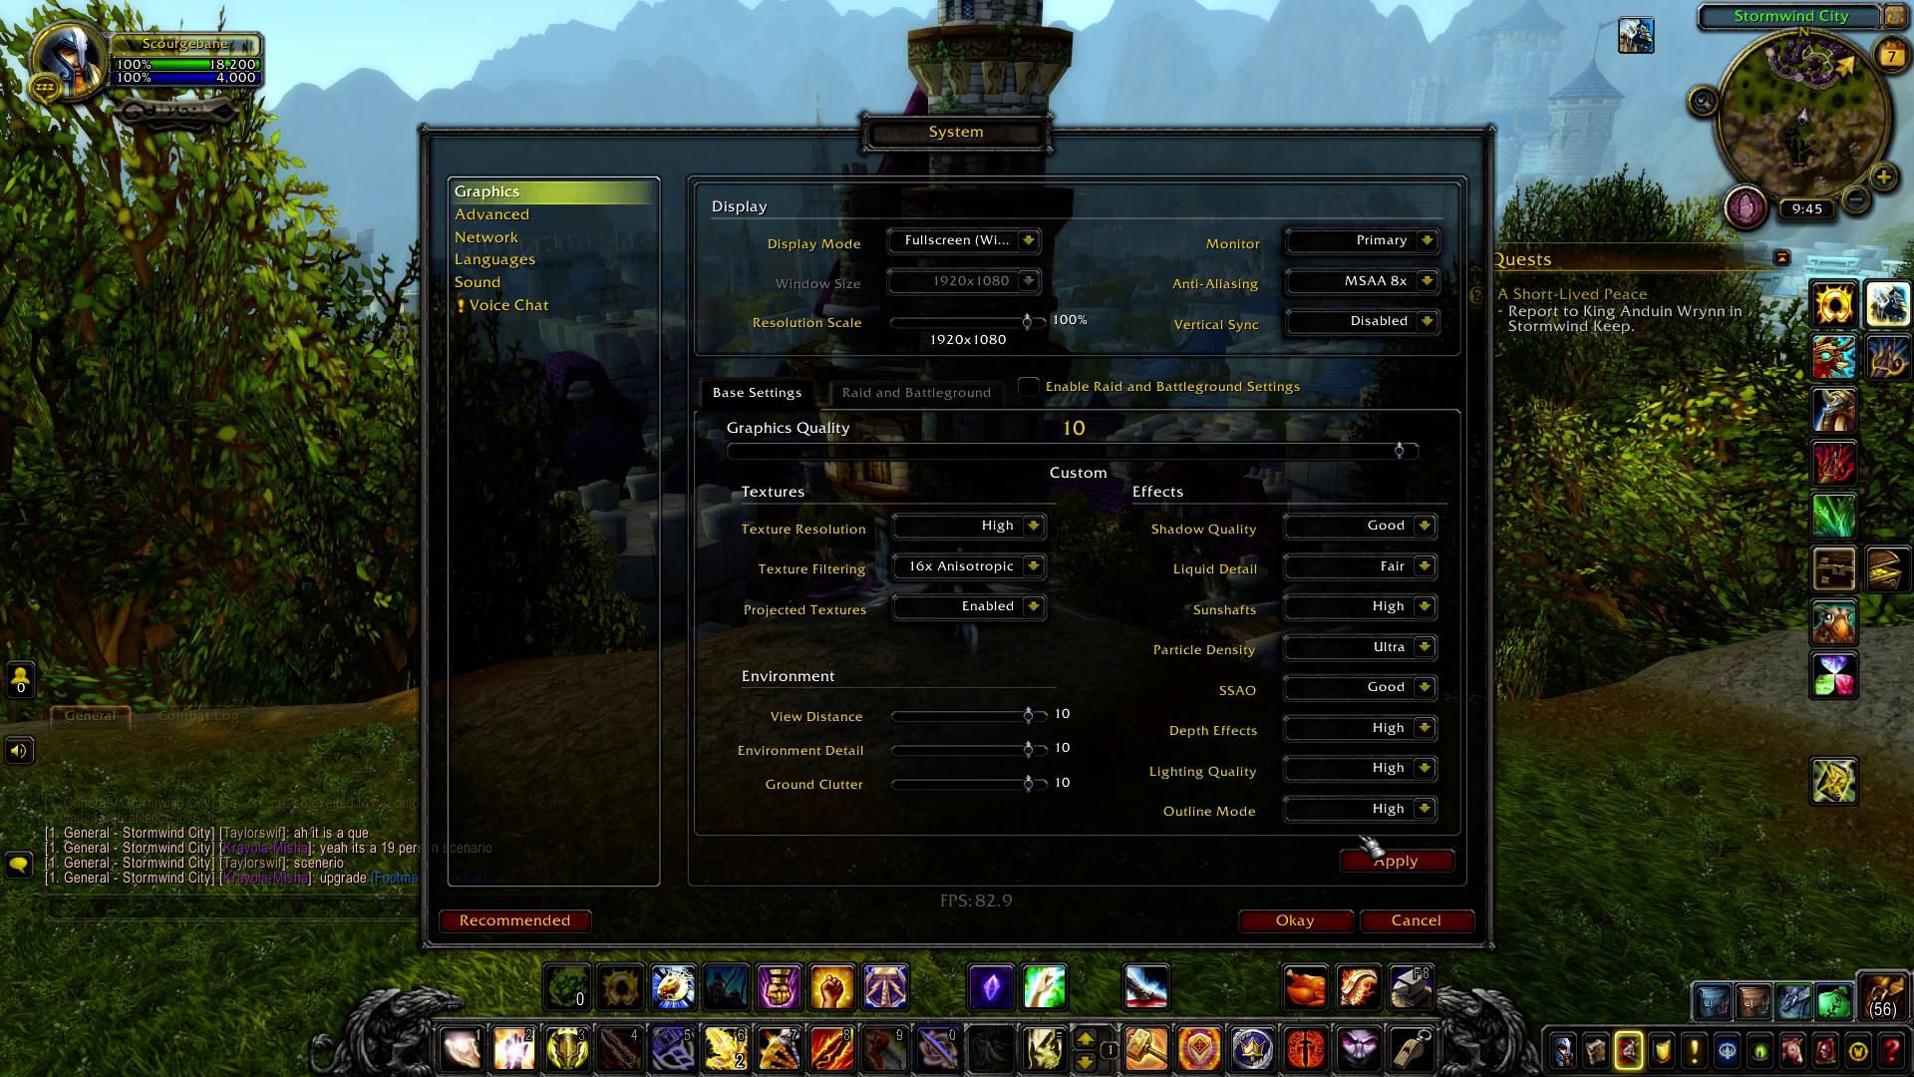
{"action": "left_click", "coordinate": [1388, 857]}
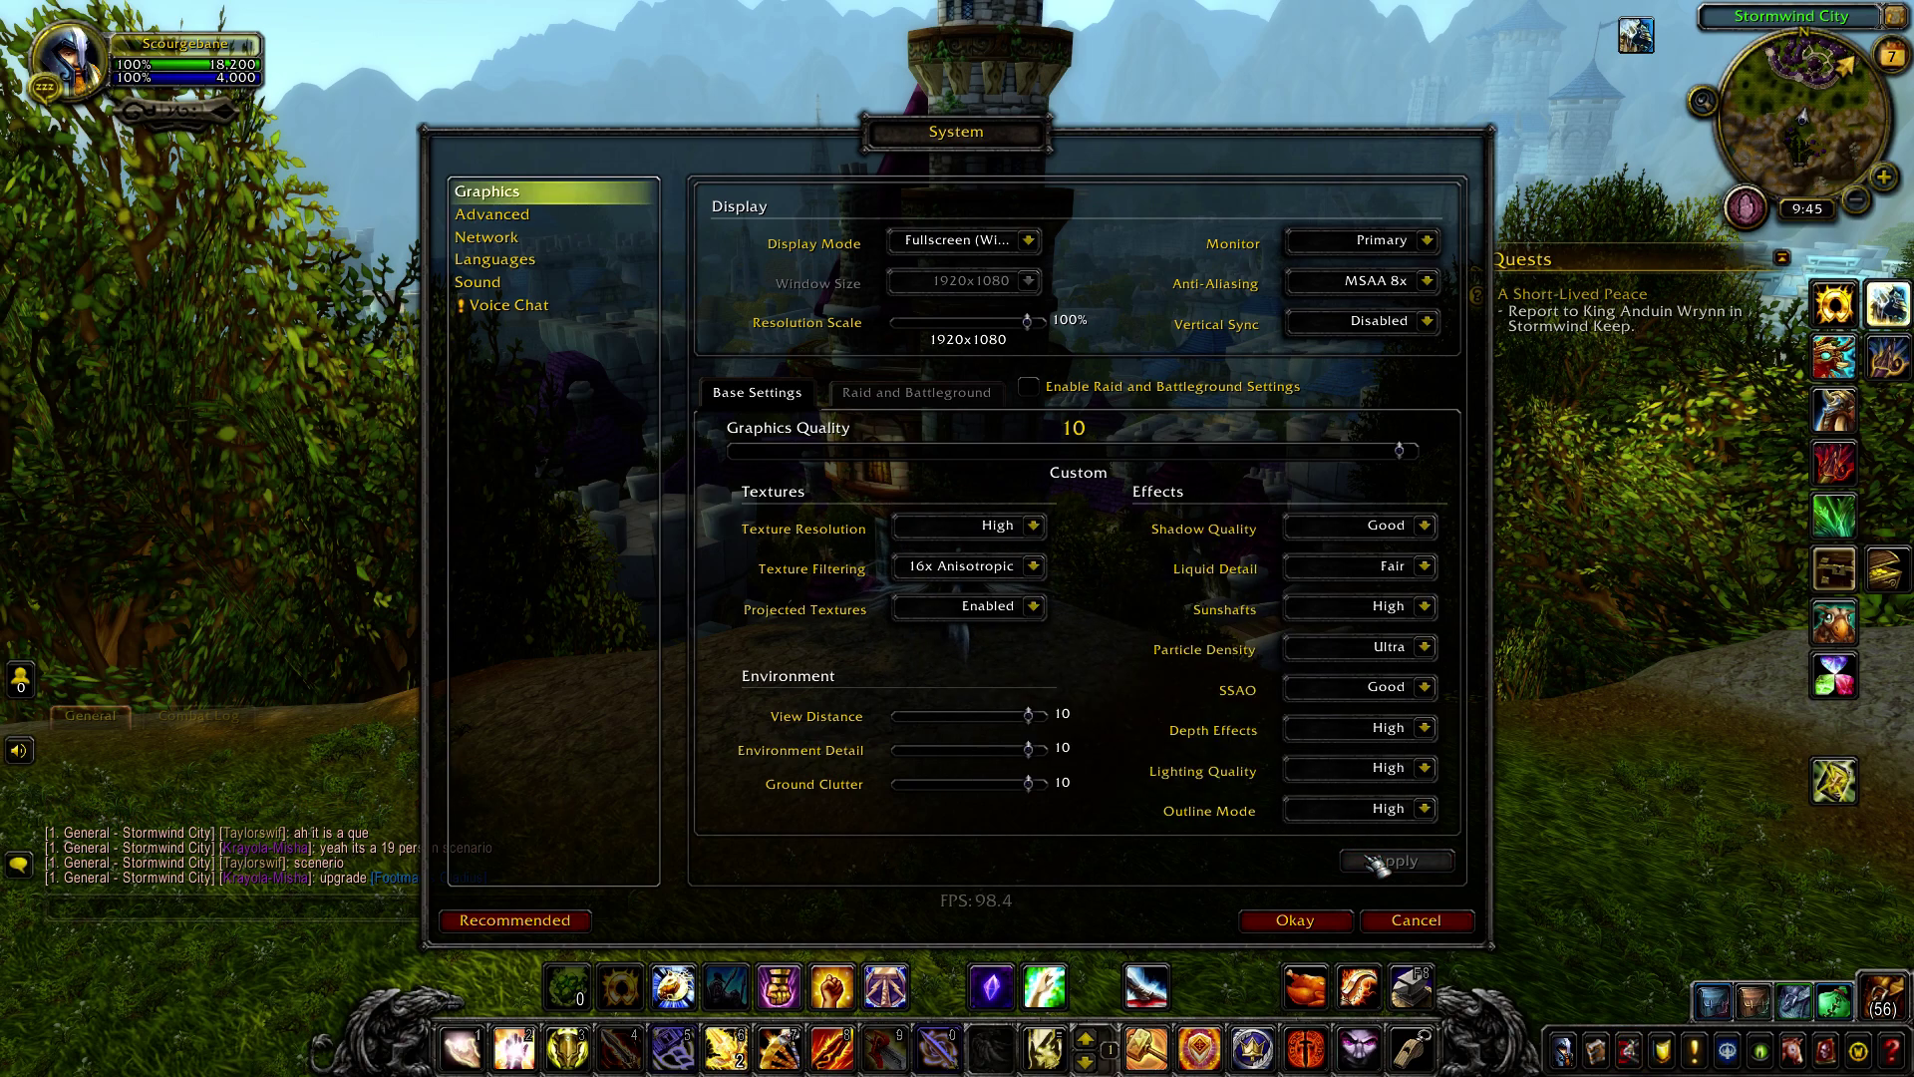
{"action": "left_click", "coordinate": [1300, 928]}
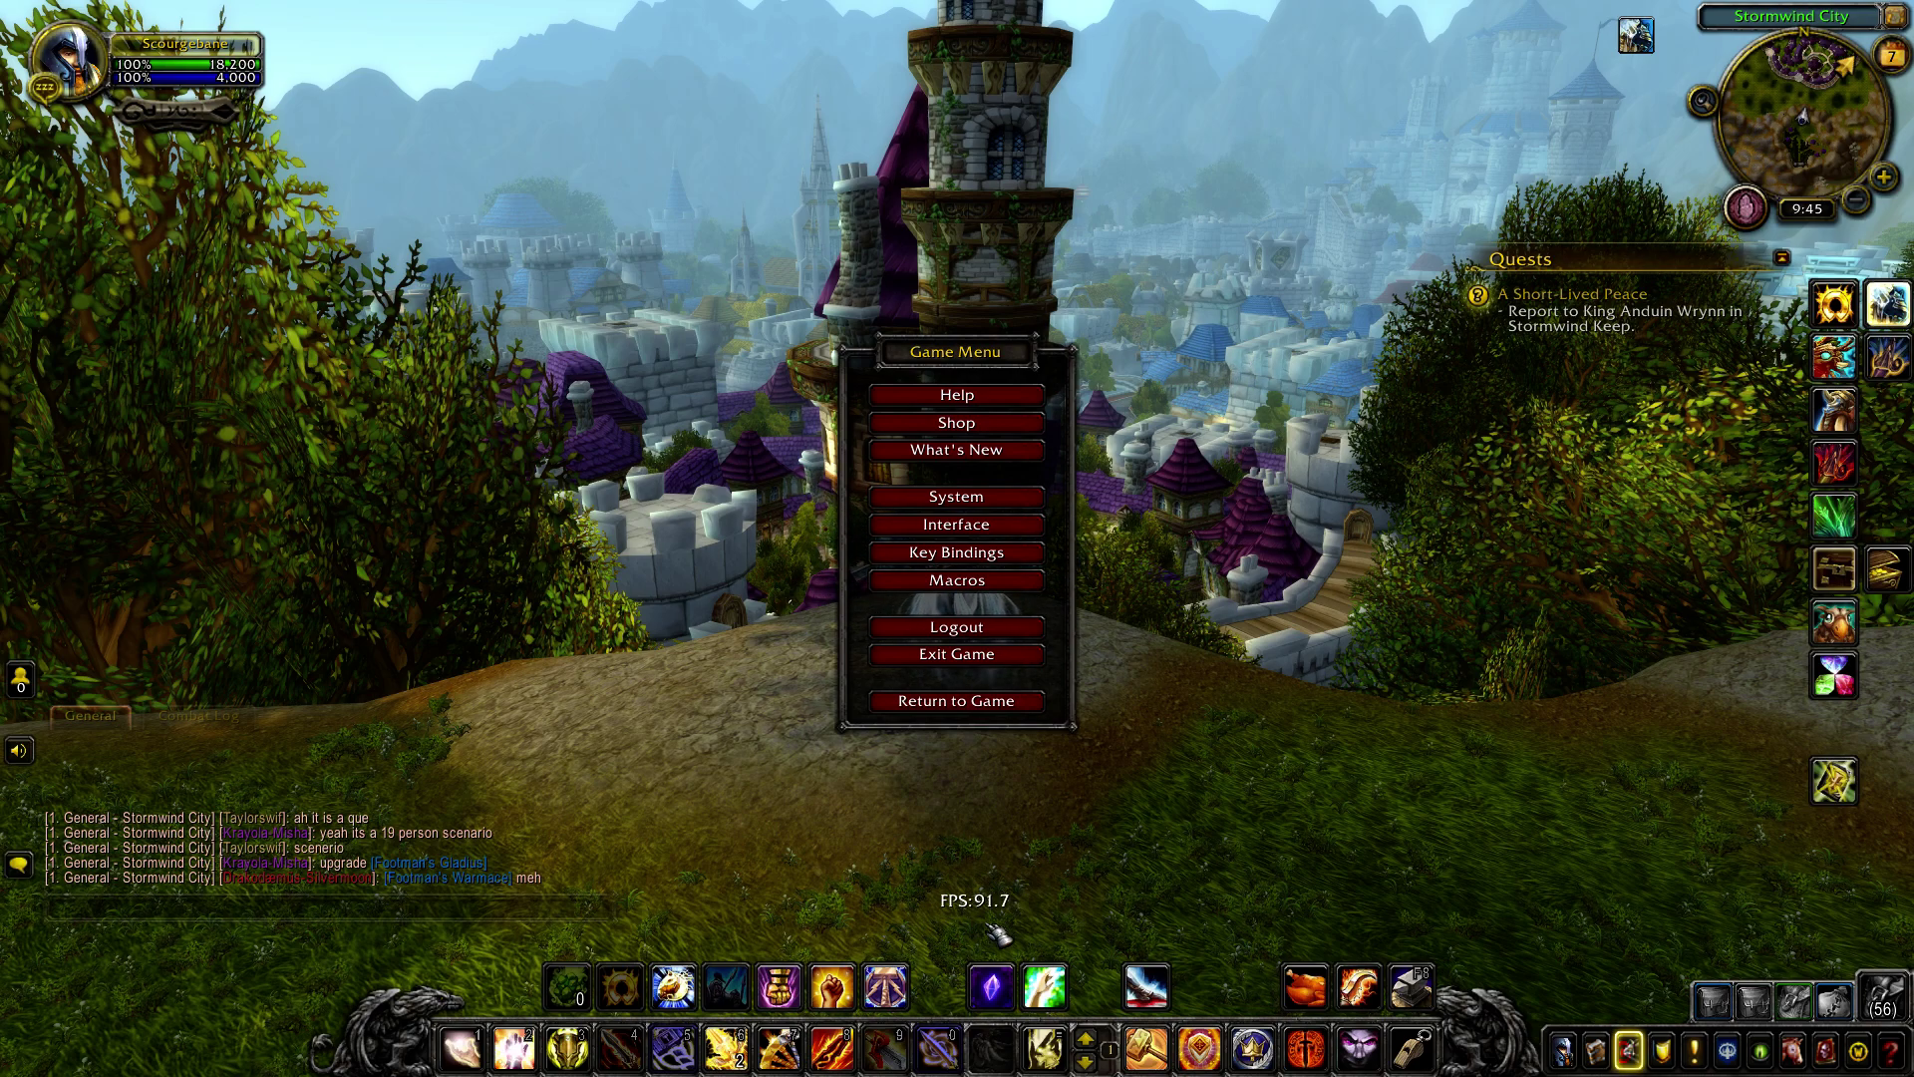
Reopen System graphics settings, with Anti-Aliasing still at MSAA 8x.
{"action": "left_click", "coordinate": [957, 496]}
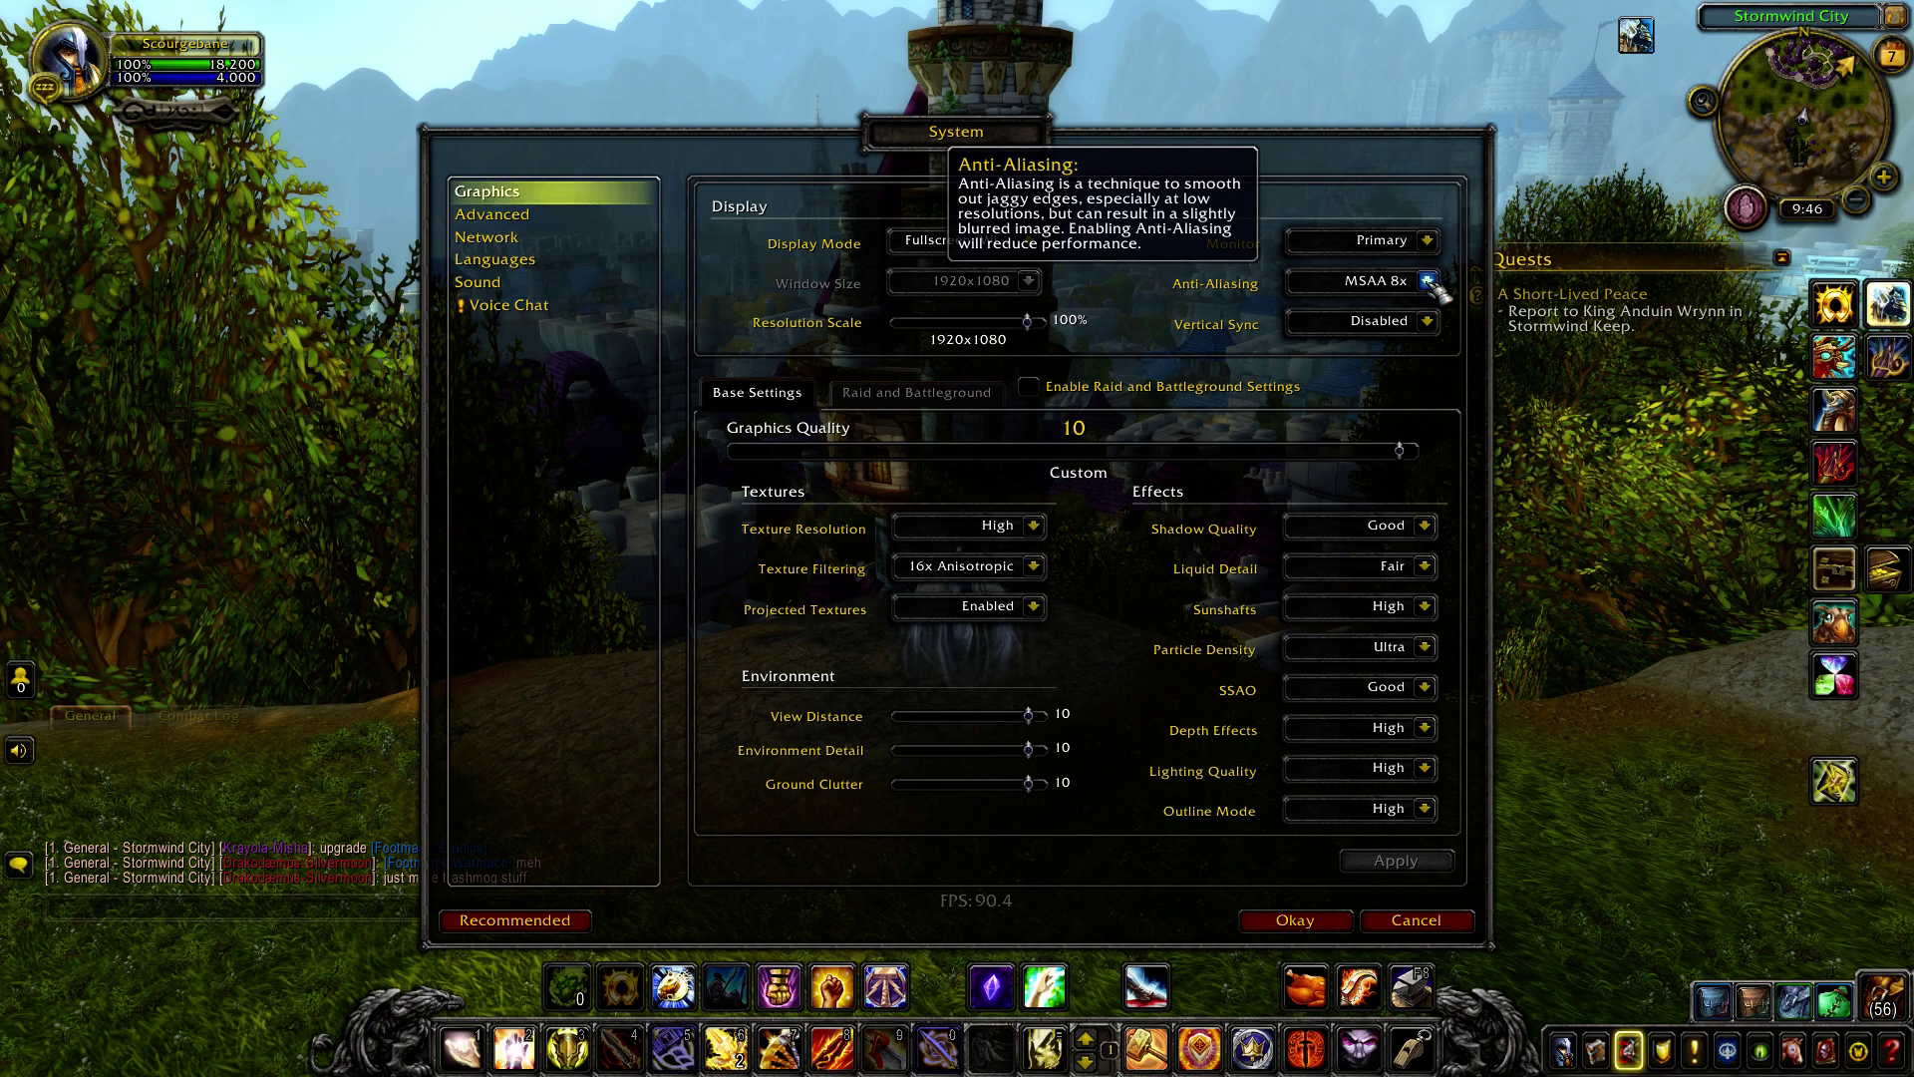
Switch Anti-Aliasing from MSAA 8x to CMAA, apply it, and close settings at about 104 FPS.
{"action": "left_click", "coordinate": [1428, 282]}
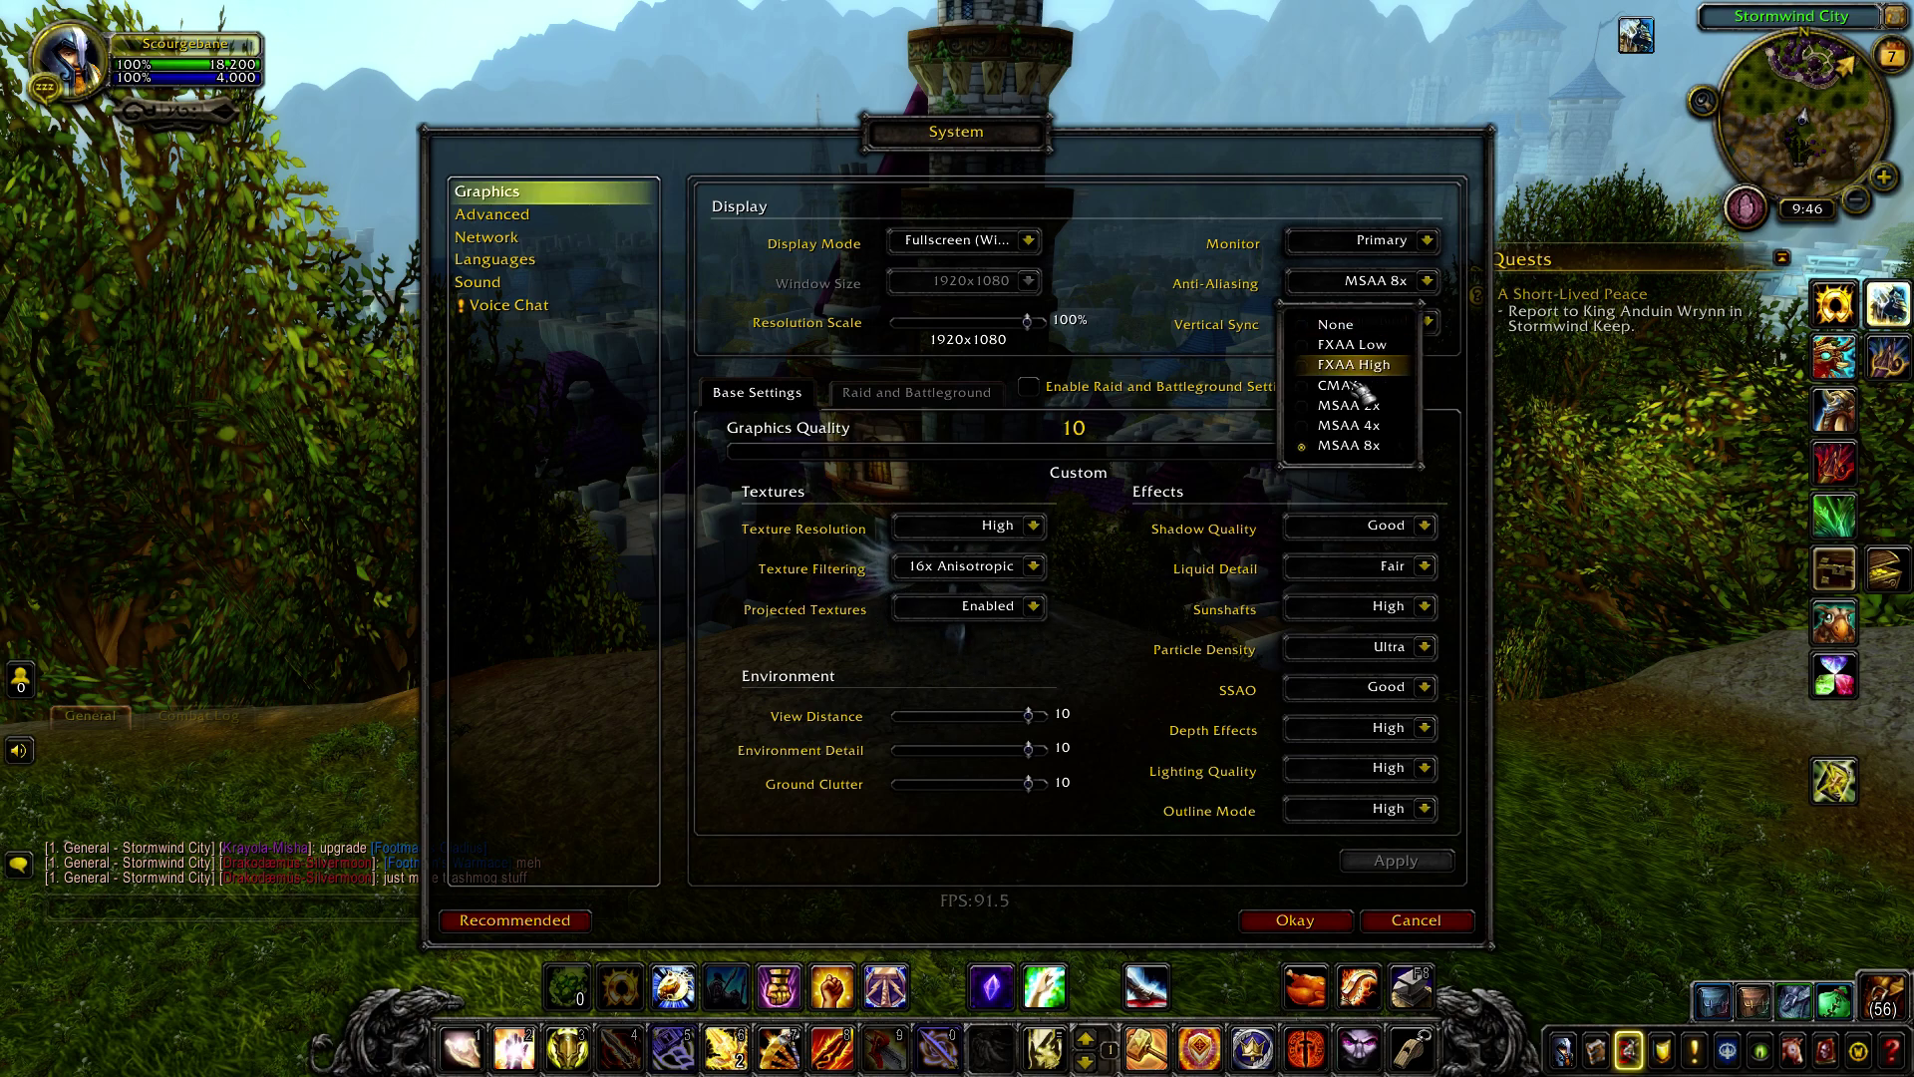
{"action": "left_click", "coordinate": [1314, 387]}
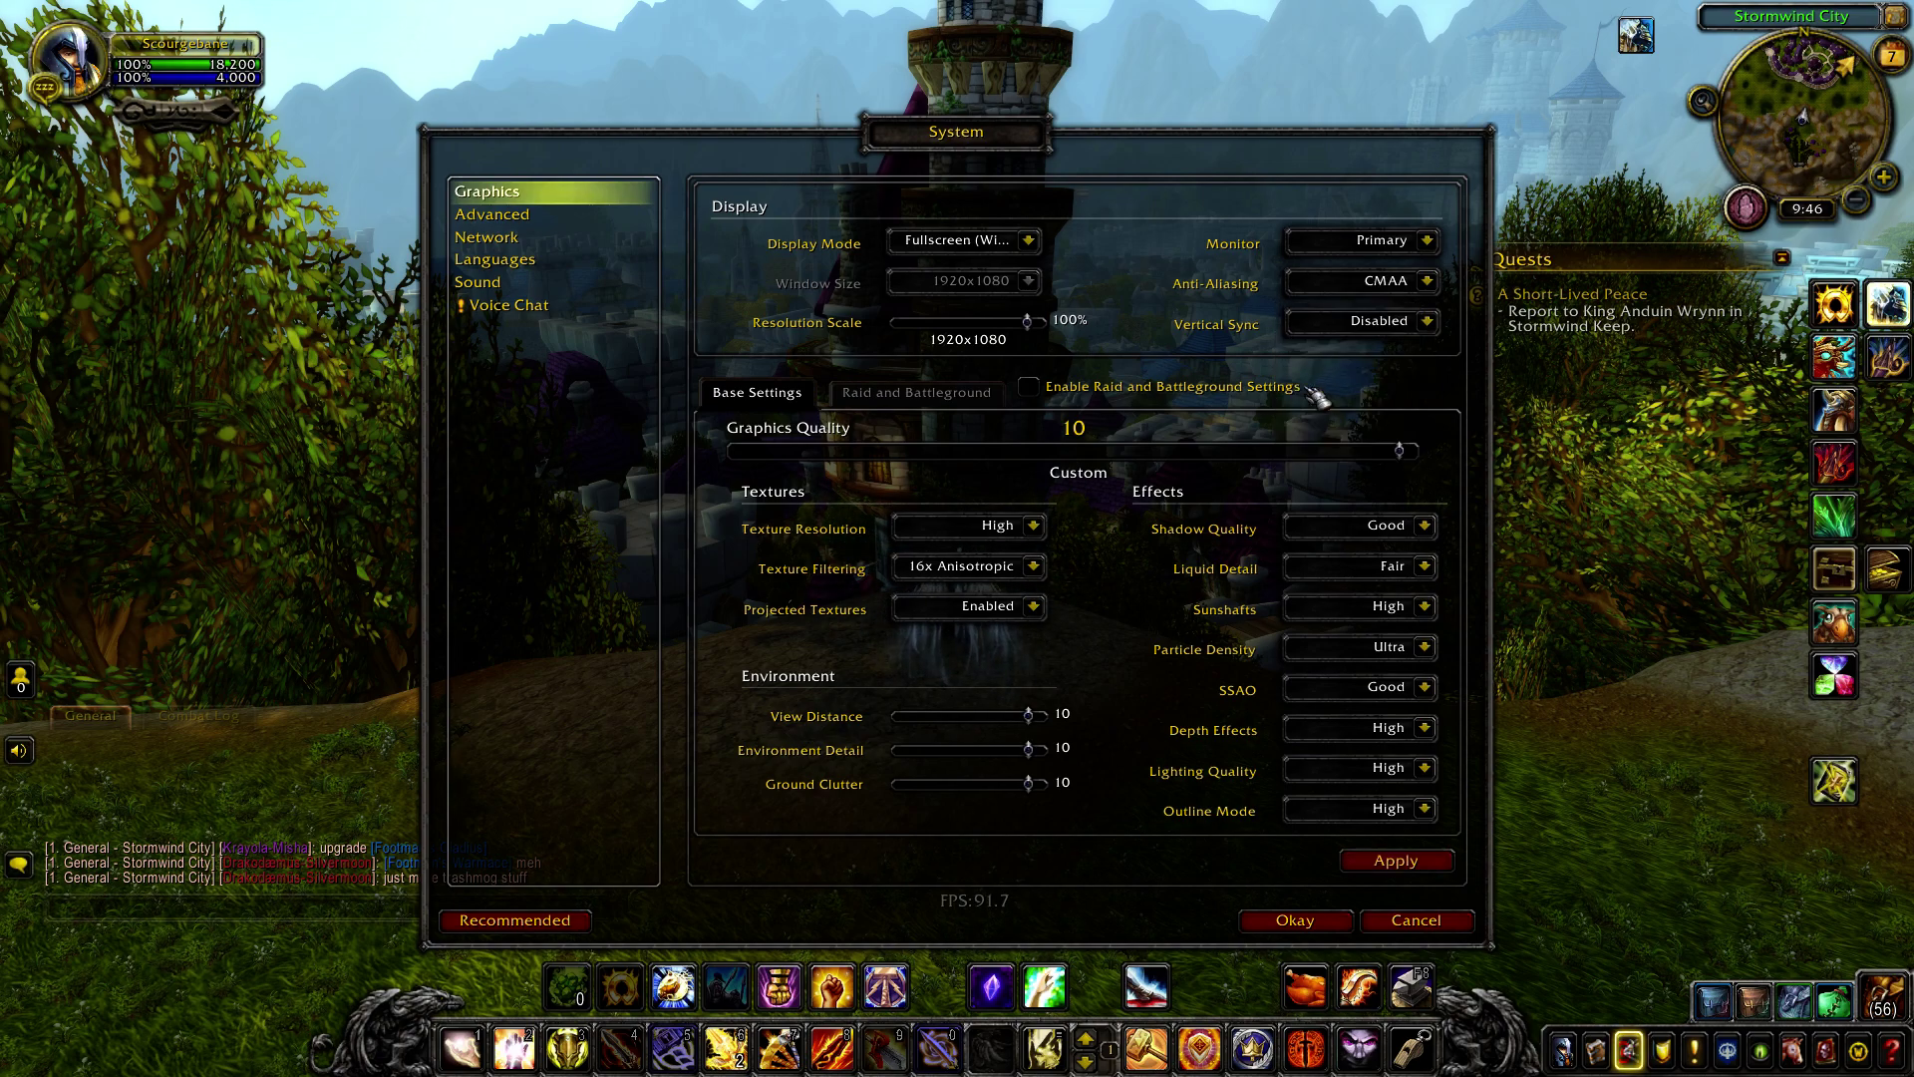
{"action": "left_click", "coordinate": [1398, 862]}
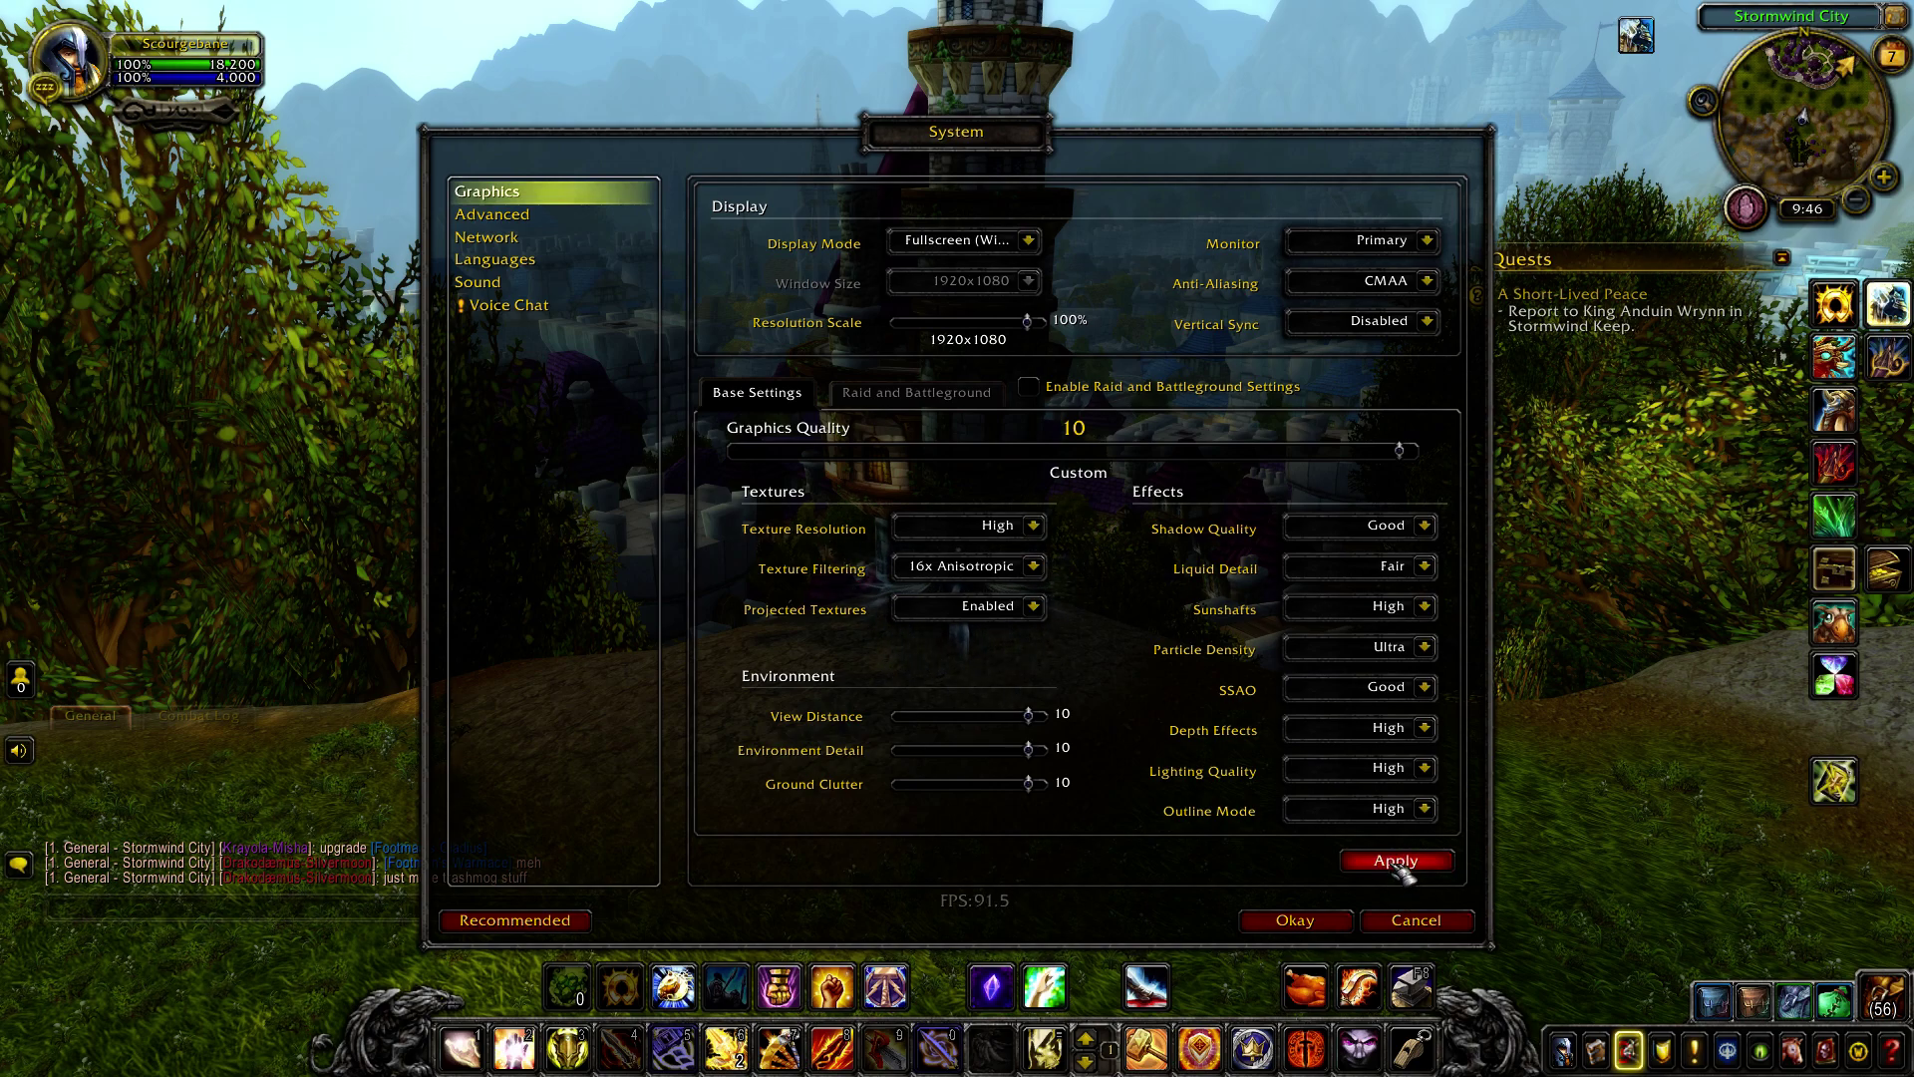
{"action": "left_click", "coordinate": [1398, 864]}
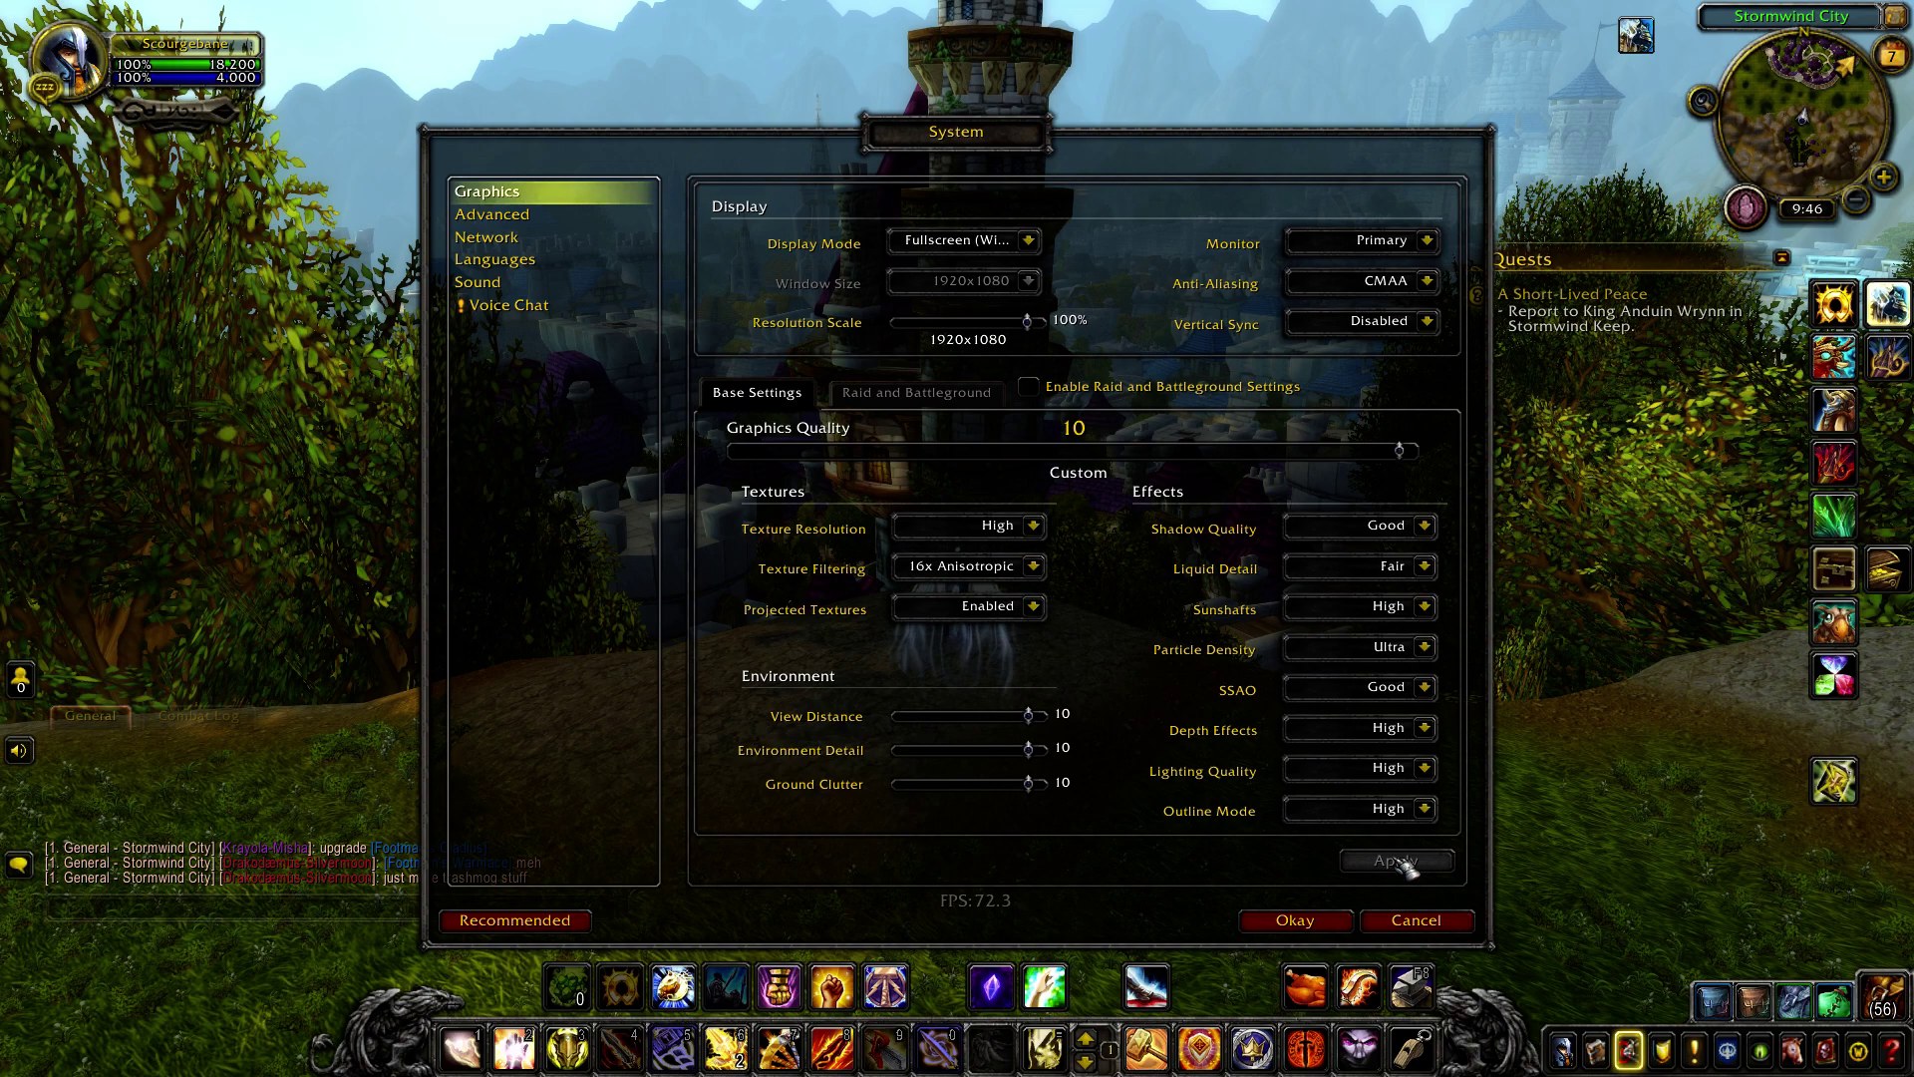
{"action": "left_click", "coordinate": [1293, 921]}
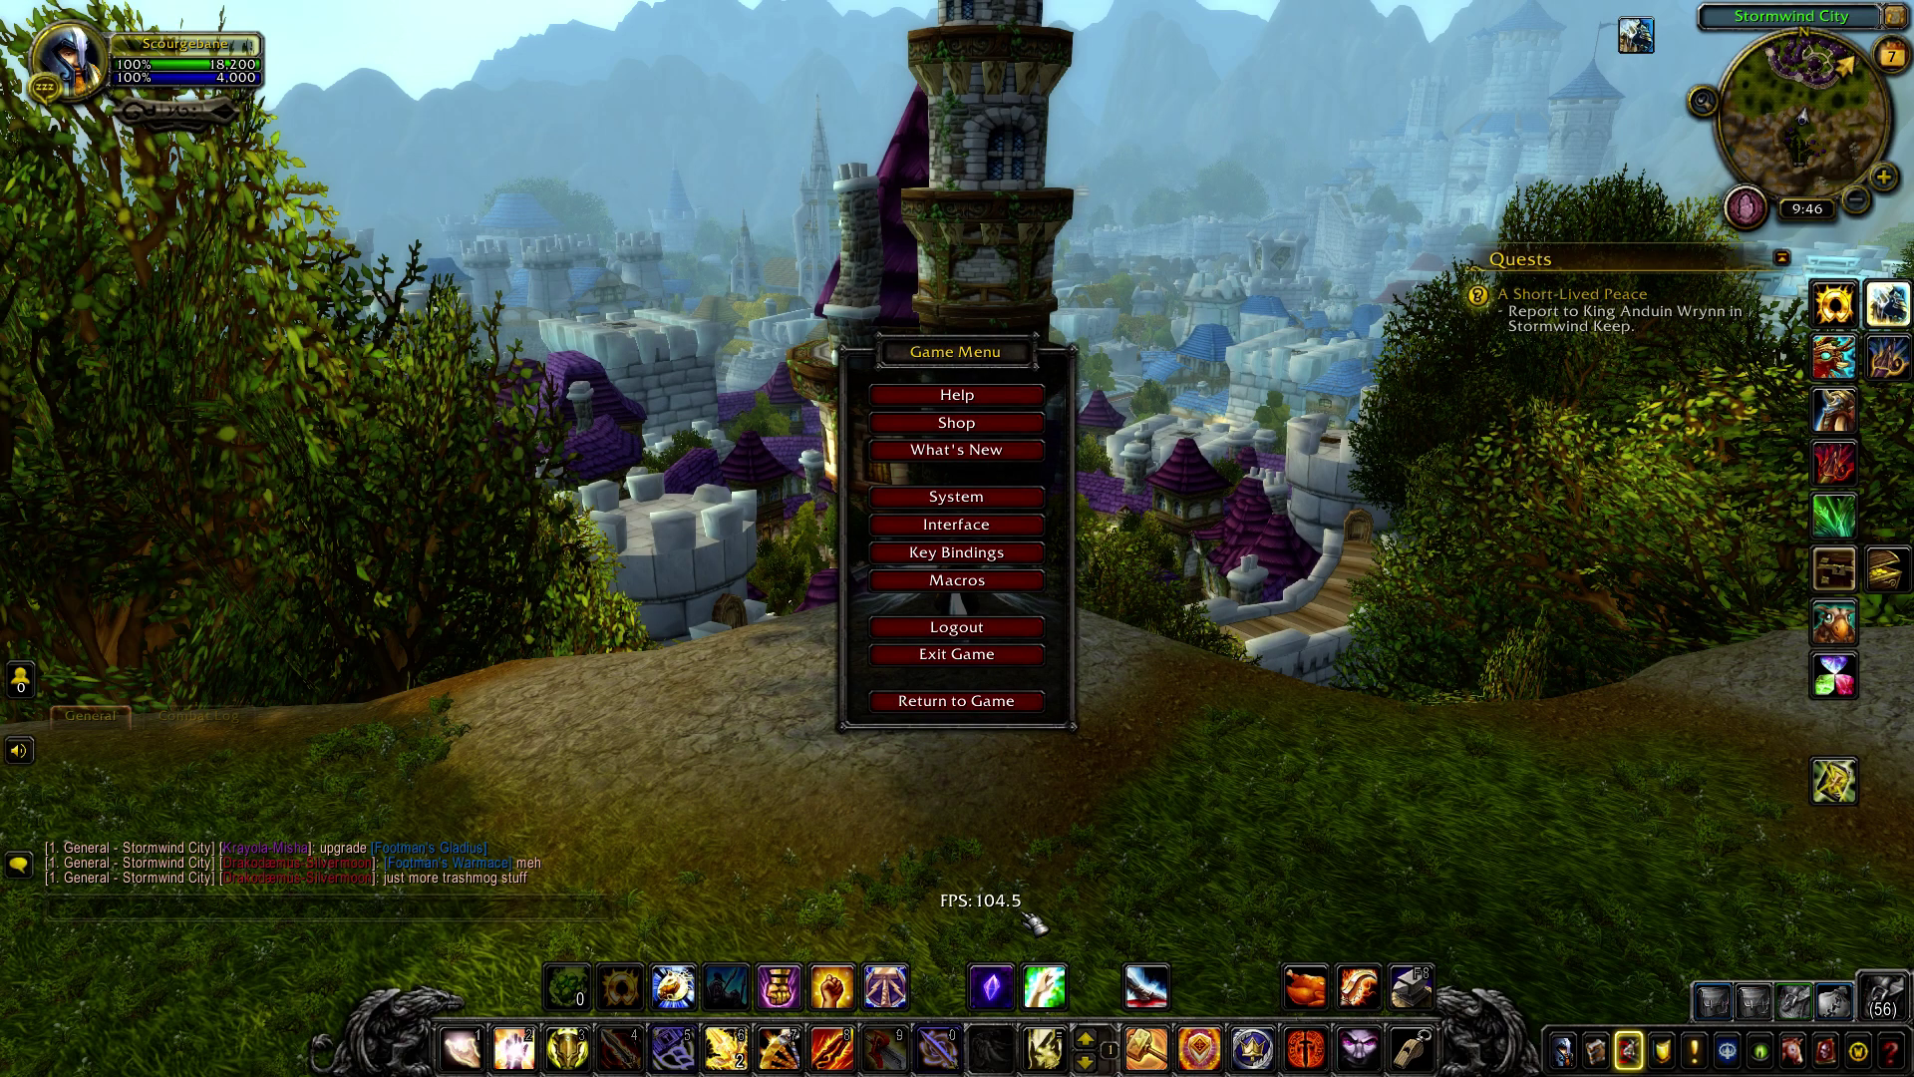